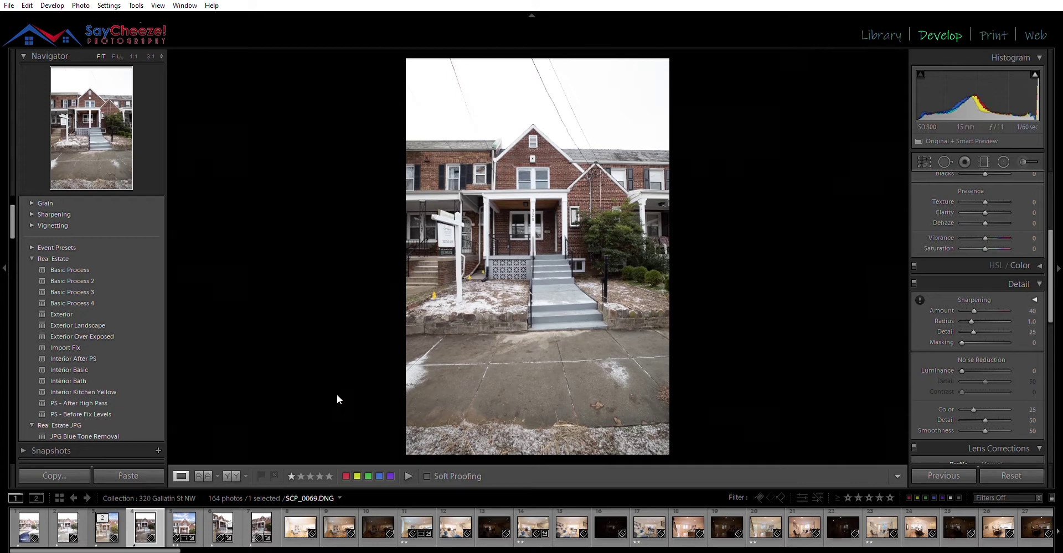
# Apply the Basic Process 4 real estate preset to the exterior photo SCP_0069.DNG
pyautogui.click(77, 303)
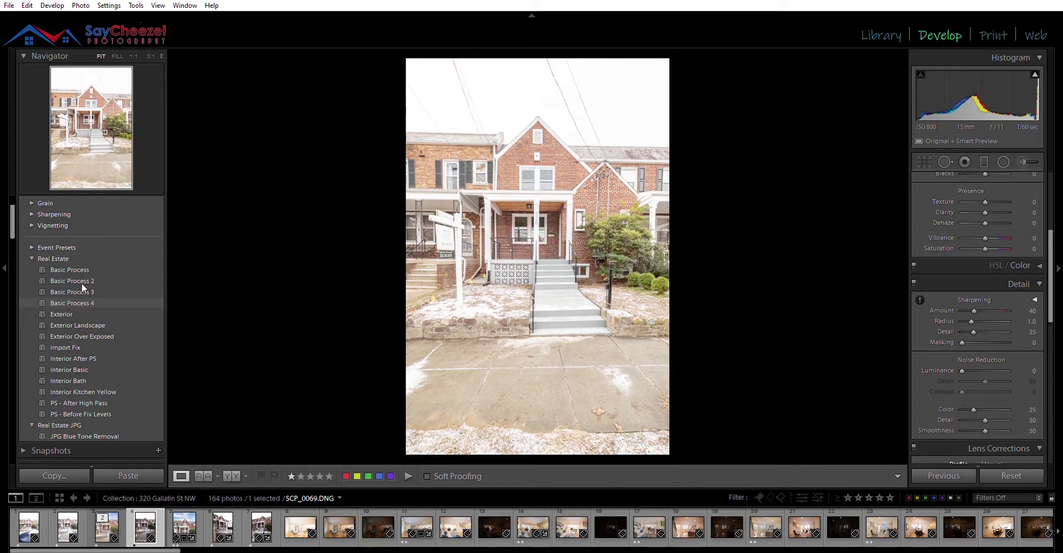
pyautogui.click(82, 283)
pyautogui.click(85, 265)
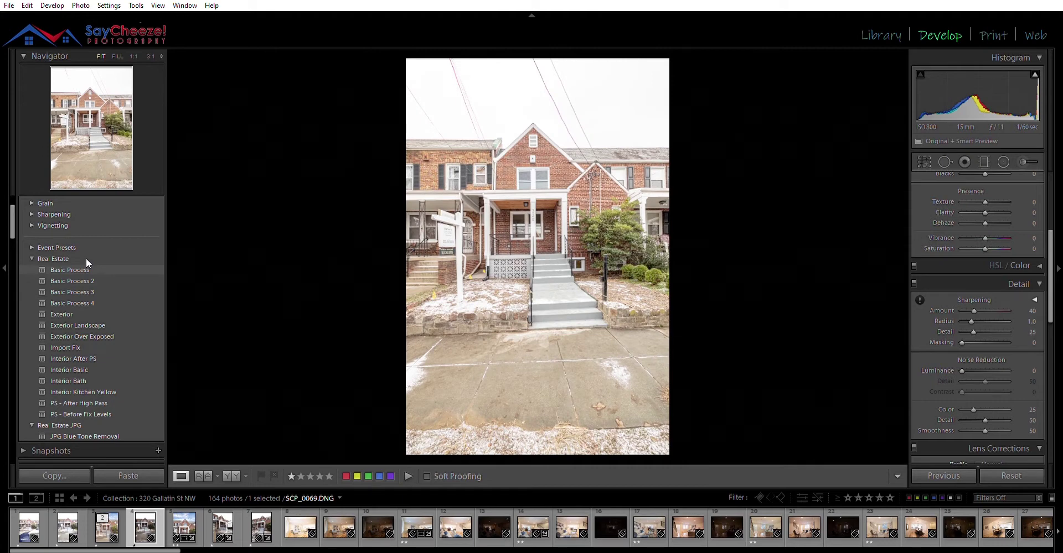
pyautogui.click(84, 297)
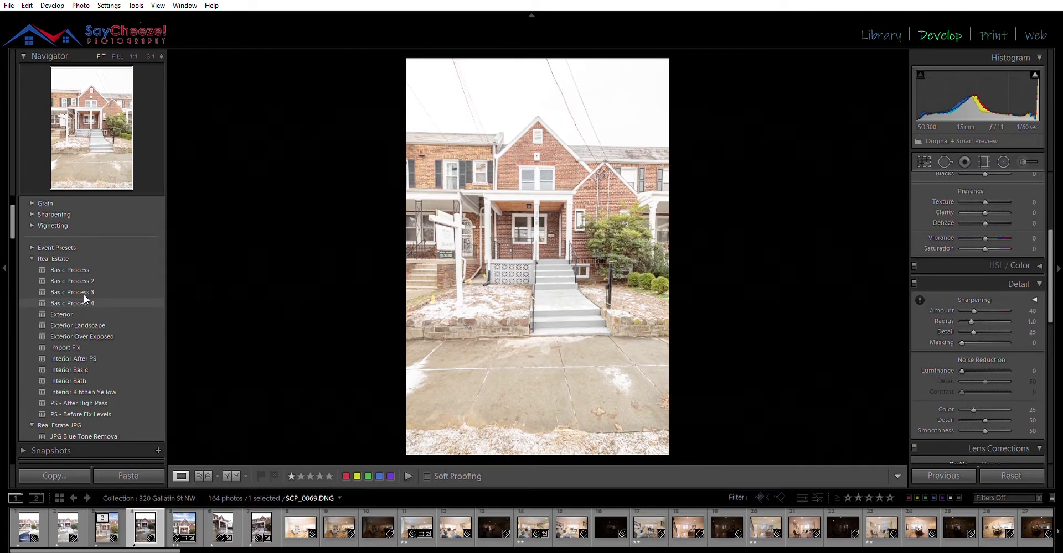
pyautogui.click(84, 293)
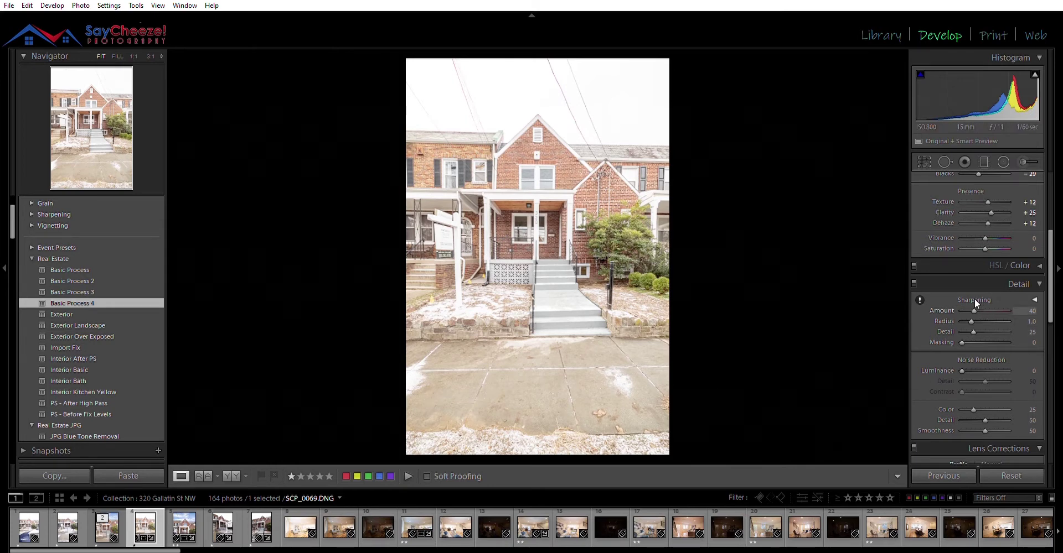
# Set the photo's sharpening amount to 0 and turn off the Upright perspective correction
pyautogui.moveTo(974, 298); pyautogui.dragTo(955, 297)
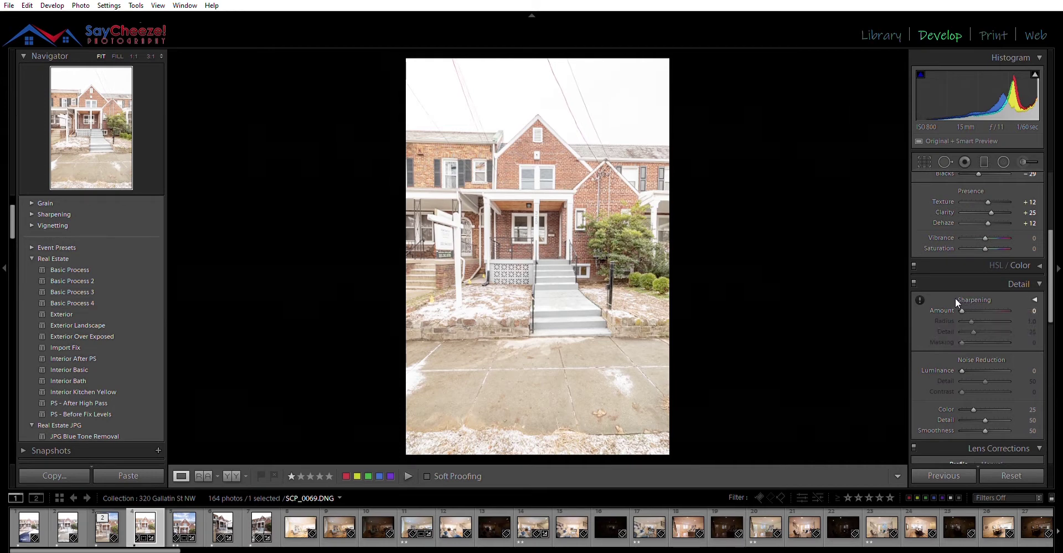
pyautogui.click(1038, 284)
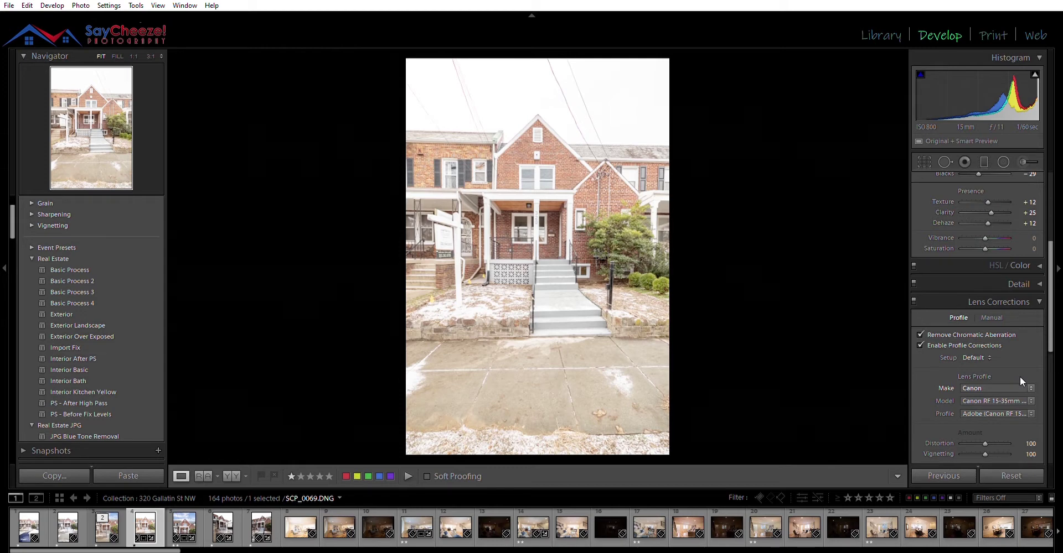
pyautogui.click(1038, 293)
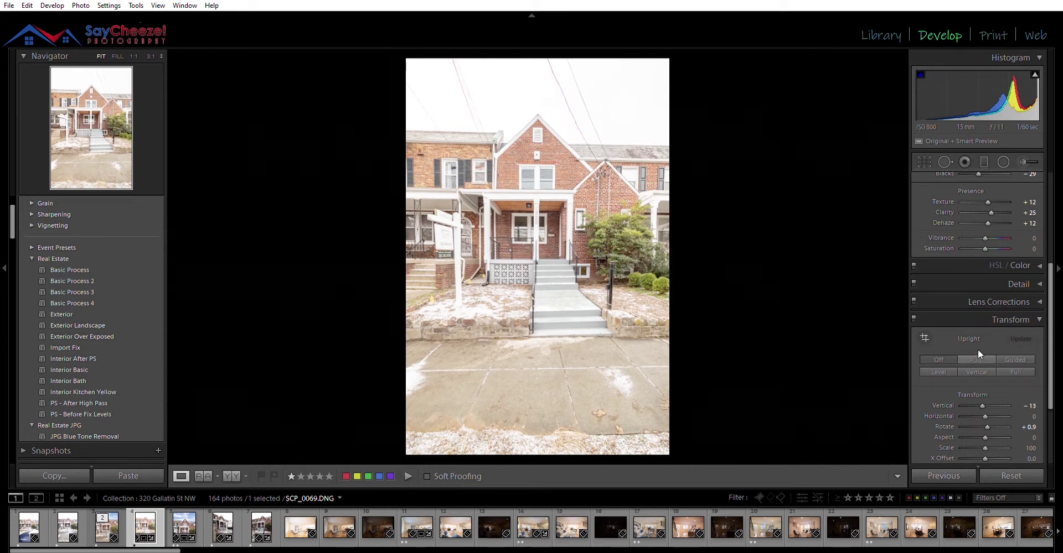
pyautogui.hotkey('ctrl', 'z')
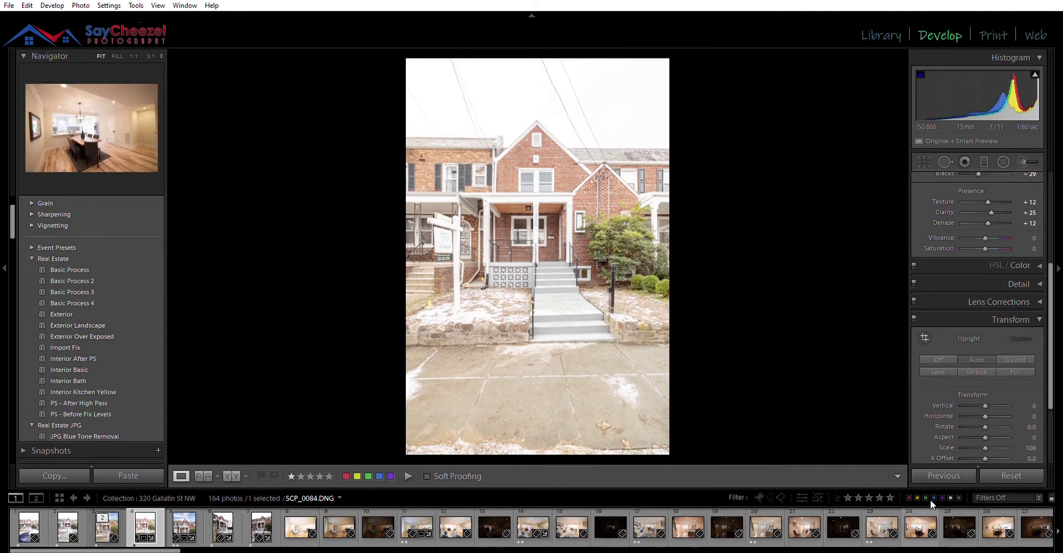
pyautogui.click(950, 360)
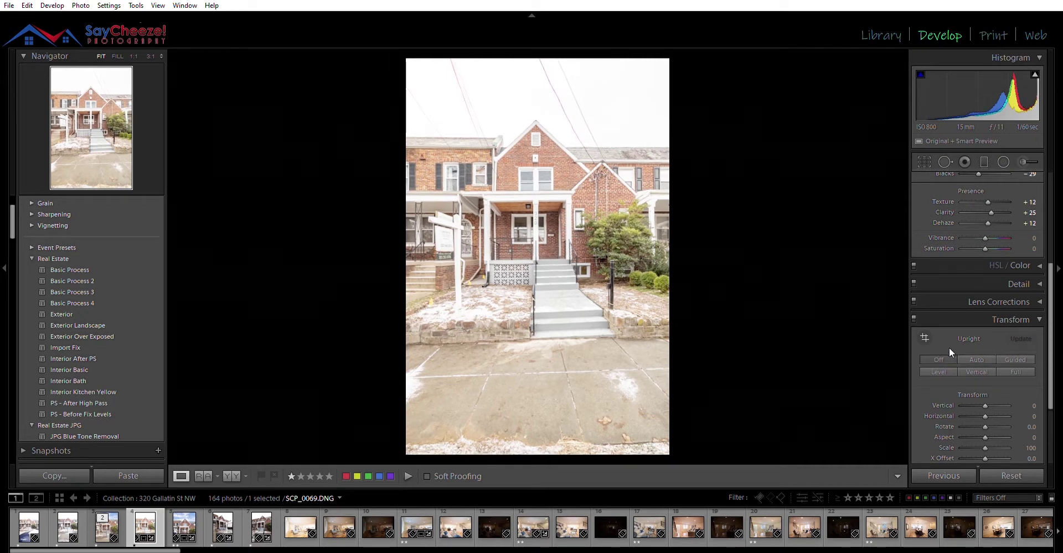
pyautogui.click(969, 351)
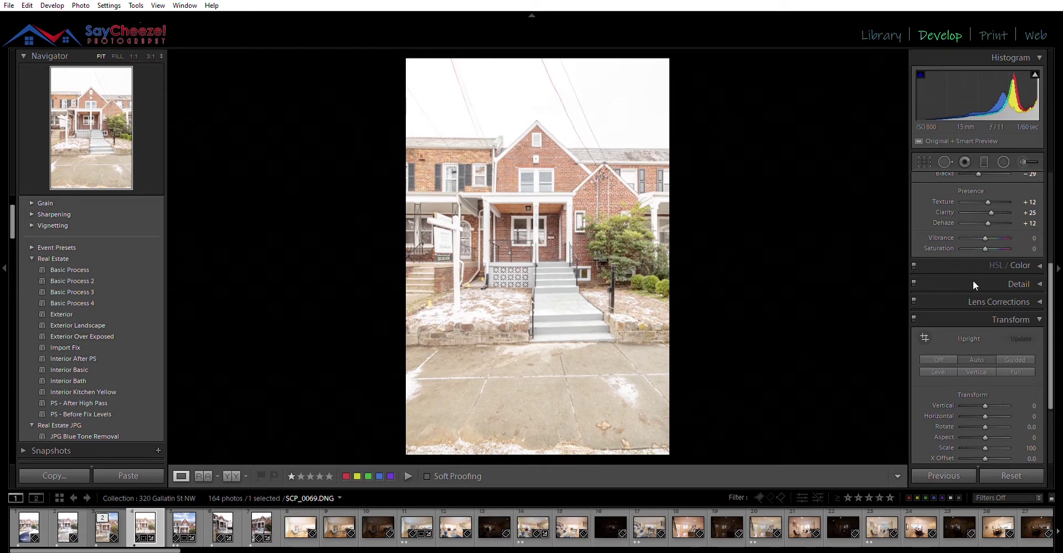
# Crop the photo to a 4 x 3 aspect ratio around the central brick house, trimming the sky, the pavement and the neighbouring houses
pyautogui.scroll(3, 958, 233)
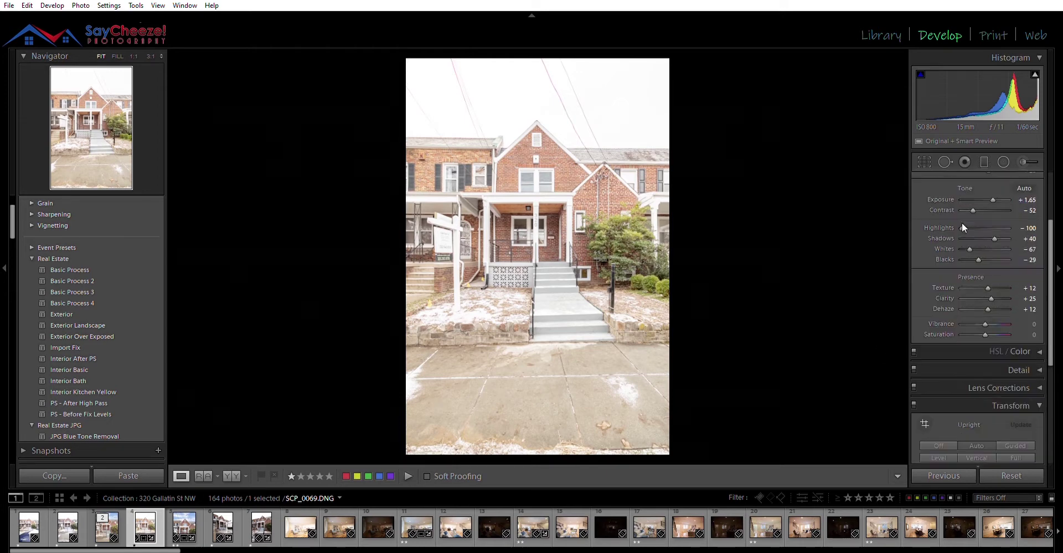
pyautogui.scroll(3, 962, 224)
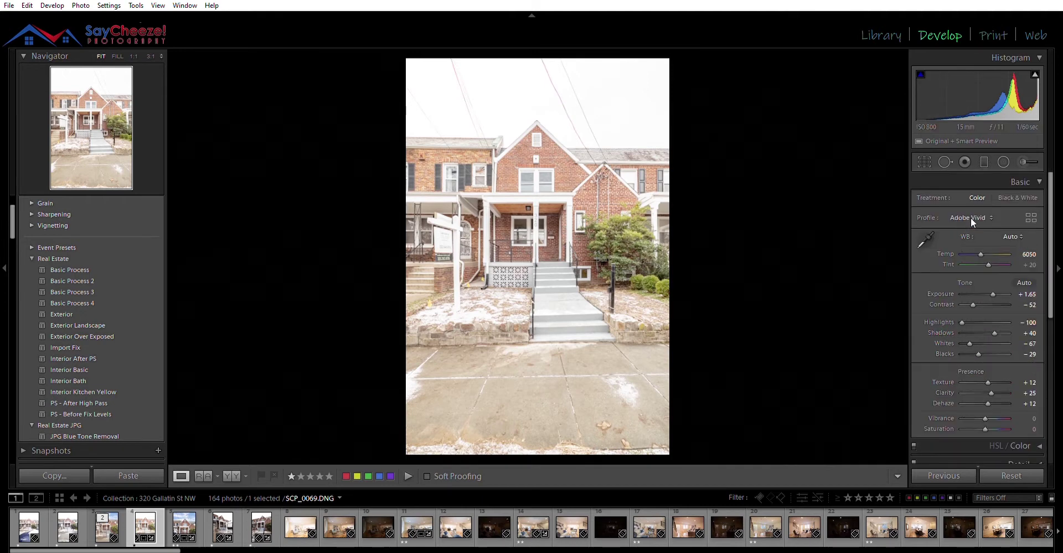
pyautogui.click(922, 161)
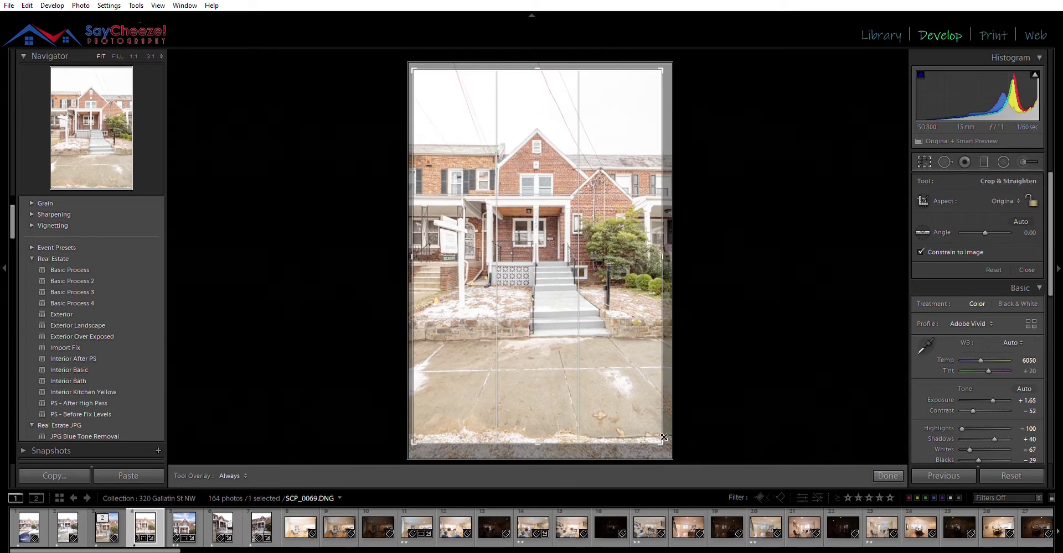
pyautogui.moveTo(543, 436); pyautogui.dragTo(543, 398)
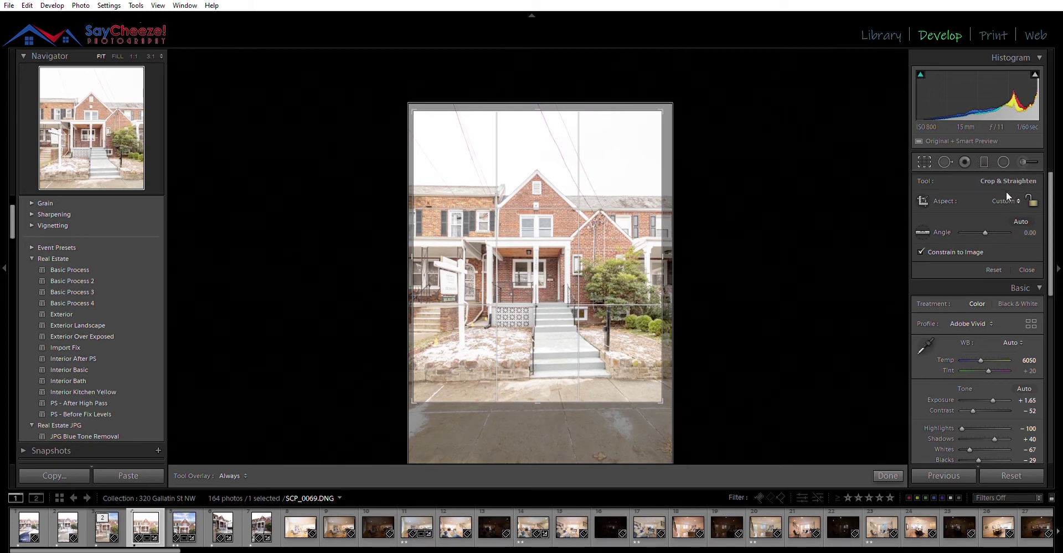
pyautogui.hotkey('ctrl', 'z')
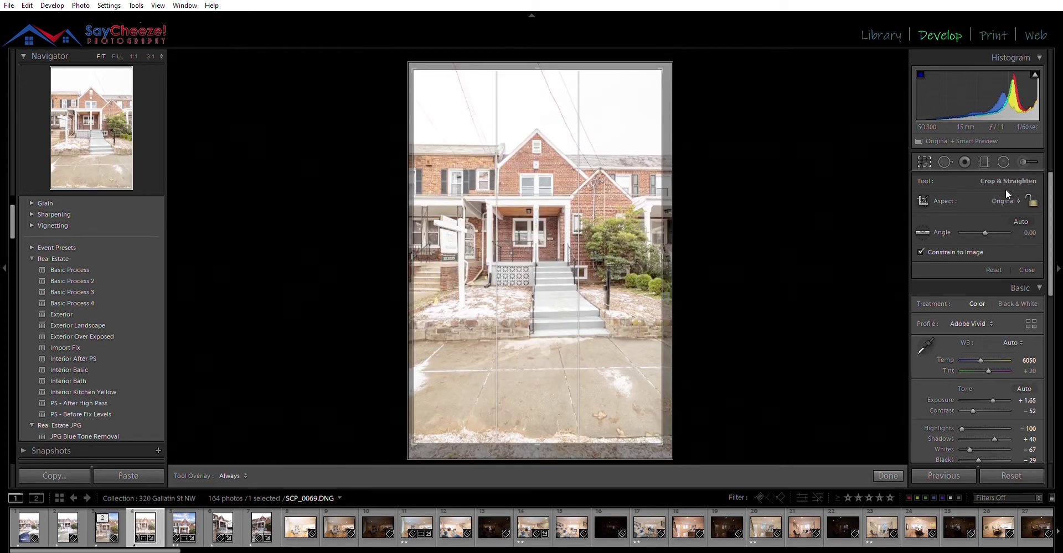
pyautogui.hotkey('ctrl', 'z')
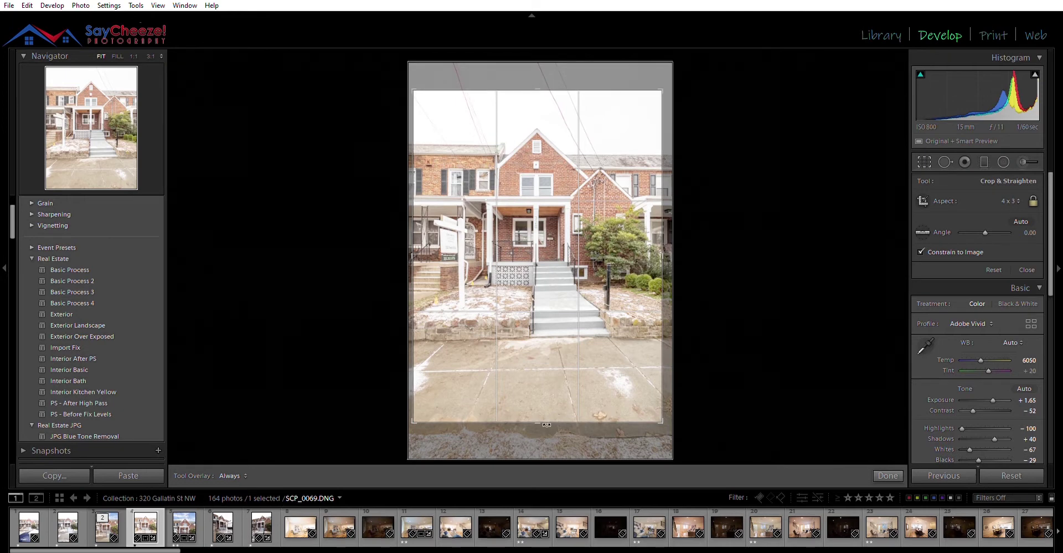
pyautogui.moveTo(539, 423); pyautogui.dragTo(540, 388)
pyautogui.moveTo(583, 307); pyautogui.dragTo(579, 306)
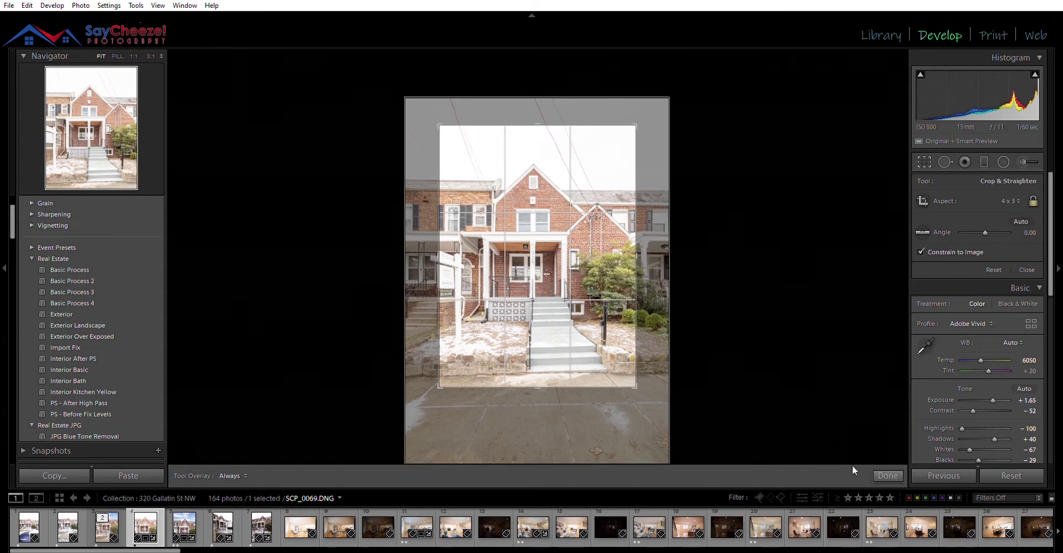
pyautogui.click(881, 472)
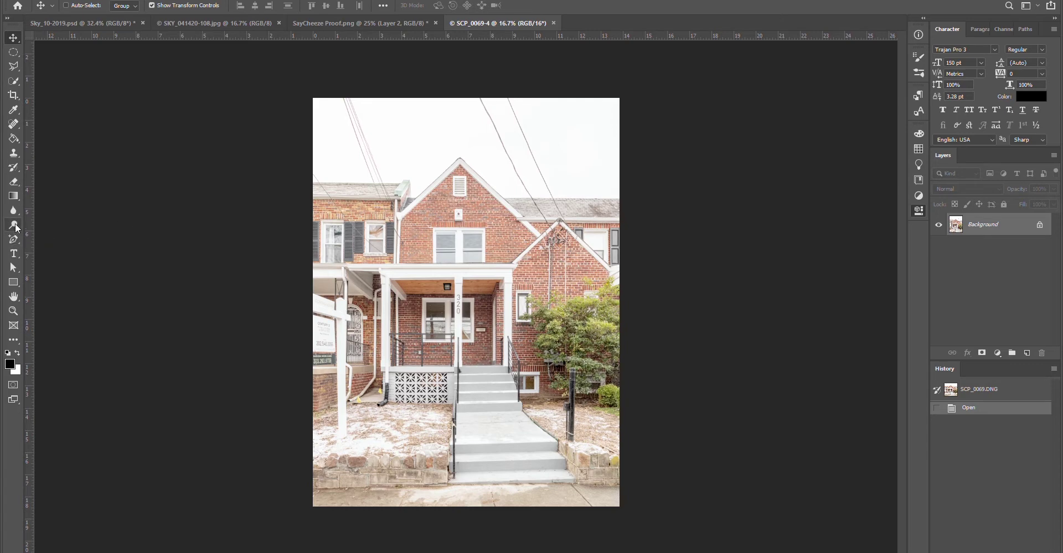
# In Photoshop, erase the white sky just above the rooflines of SCP_0069-4 with the Background Eraser
pyautogui.click(14, 182)
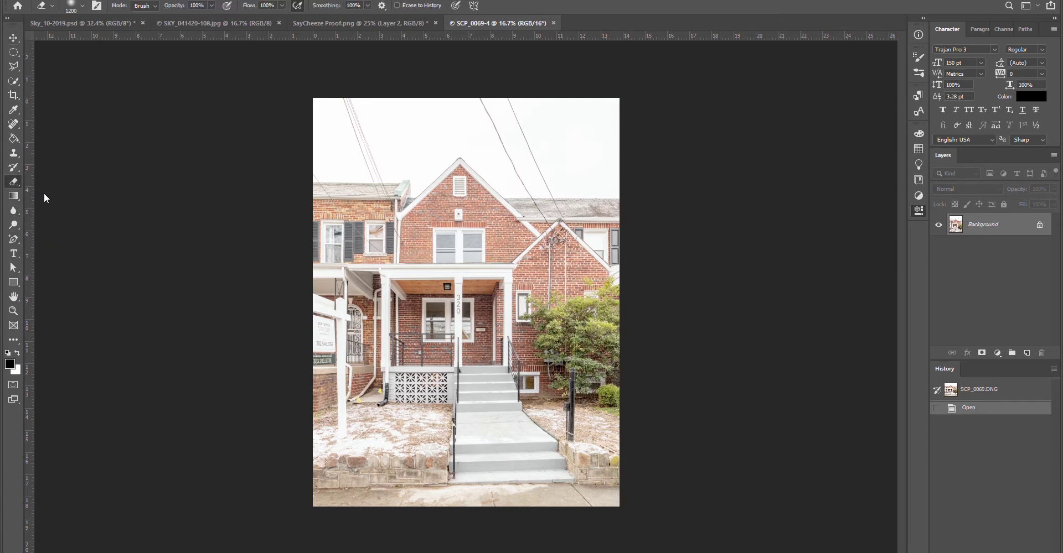
pyautogui.hotkey('shift', 'e')
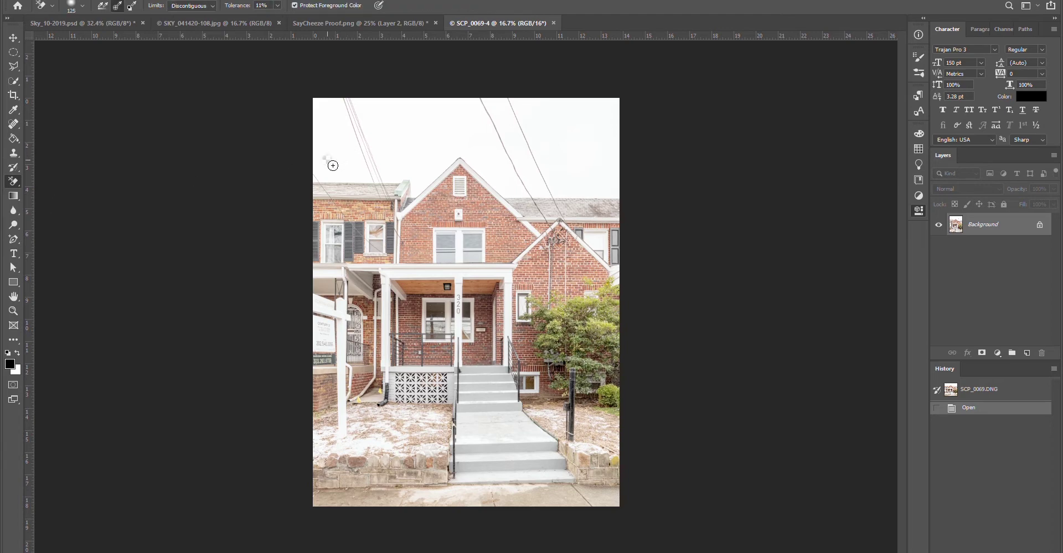
pyautogui.moveTo(333, 166)
pyautogui.mouseDown()
pyautogui.moveTo(343, 173)
pyautogui.moveTo(325, 176)
pyautogui.moveTo(336, 185)
pyautogui.moveTo(406, 181)
pyautogui.moveTo(417, 195)
pyautogui.moveTo(463, 154)
pyautogui.moveTo(521, 203)
pyautogui.moveTo(623, 200)
pyautogui.moveTo(566, 202)
pyautogui.moveTo(613, 188)
pyautogui.moveTo(640, 197)
pyautogui.mouseUp()
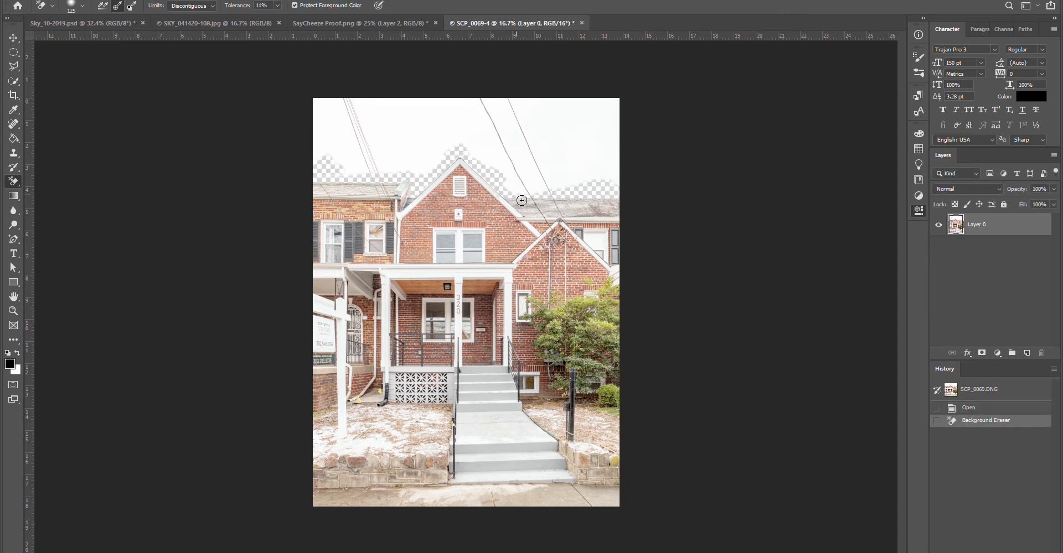
# Enlarge the Background Eraser brush to 700 and erase the rest of the white sky above the houses
pyautogui.press(']')
pyautogui.press(']')
pyautogui.press(']')
pyautogui.press(']')
pyautogui.press(']')
pyautogui.press(']')
pyautogui.press(']')
pyautogui.press(']')
pyautogui.press(']')
pyautogui.moveTo(629, 171)
pyautogui.mouseDown()
pyautogui.moveTo(644, 194)
pyautogui.moveTo(643, 152)
pyautogui.moveTo(618, 155)
pyautogui.moveTo(581, 204)
pyautogui.moveTo(577, 188)
pyautogui.moveTo(637, 231)
pyautogui.mouseUp()
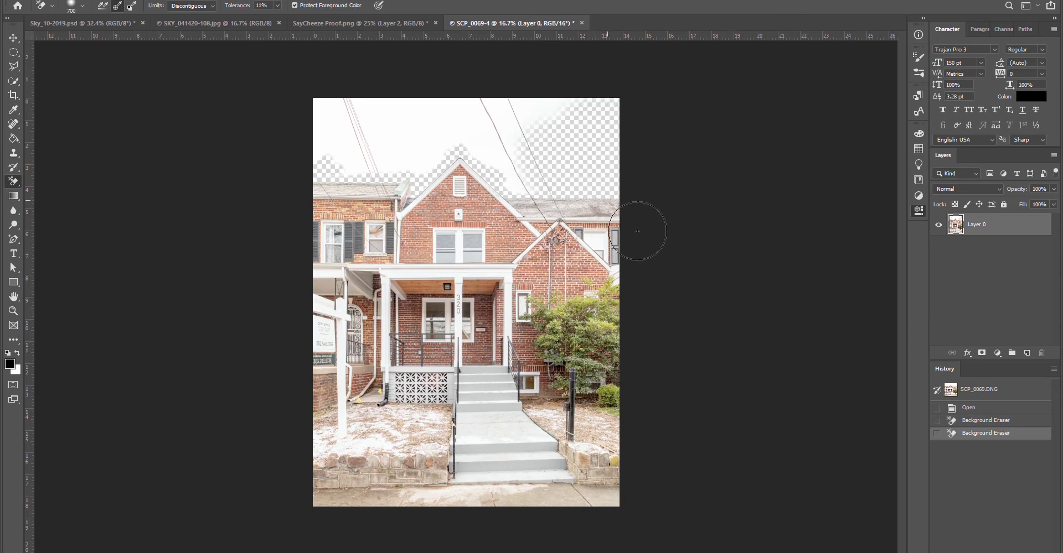
pyautogui.click(992, 422)
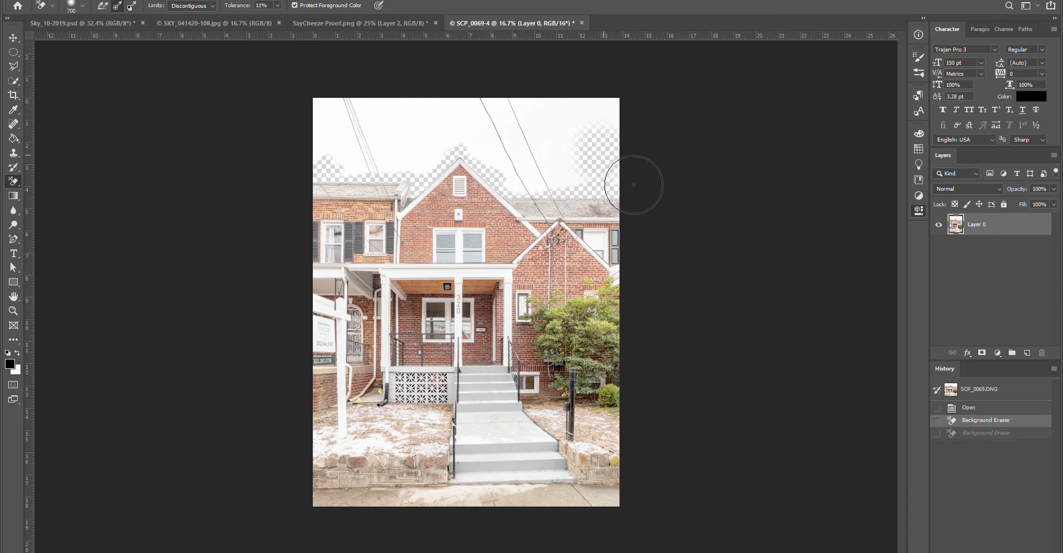
pyautogui.moveTo(621, 189)
pyautogui.mouseDown()
pyautogui.moveTo(569, 205)
pyautogui.moveTo(500, 157)
pyautogui.moveTo(414, 192)
pyautogui.moveTo(400, 189)
pyautogui.moveTo(467, 160)
pyautogui.moveTo(342, 202)
pyautogui.moveTo(332, 172)
pyautogui.moveTo(422, 121)
pyautogui.moveTo(384, 118)
pyautogui.moveTo(616, 126)
pyautogui.moveTo(495, 123)
pyautogui.moveTo(664, 161)
pyautogui.mouseUp()
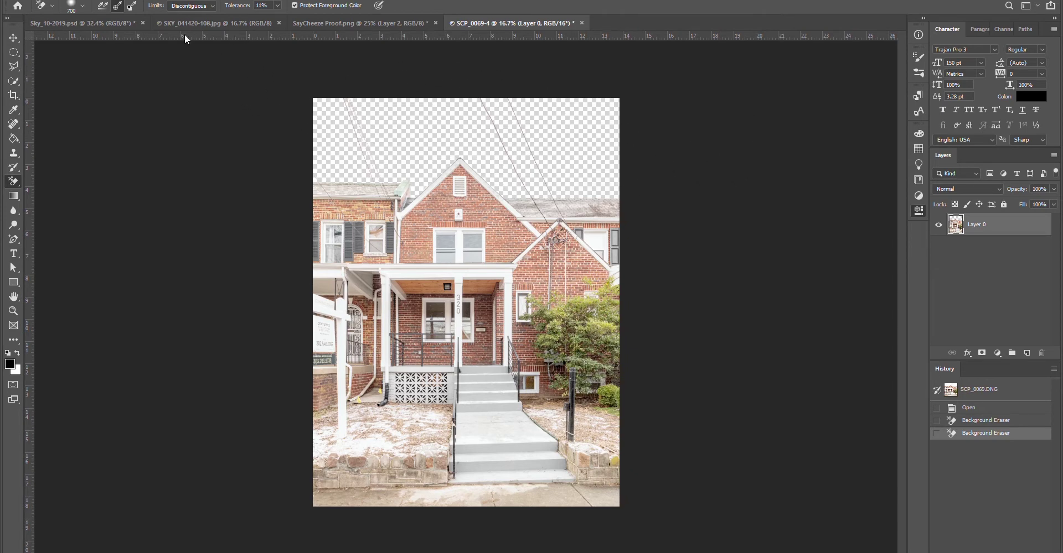
# Copy the blue sky image from Sky_10-2019.psd into SCP_0069-4 as a new layer covering the upper part of the photo
pyautogui.click(172, 22)
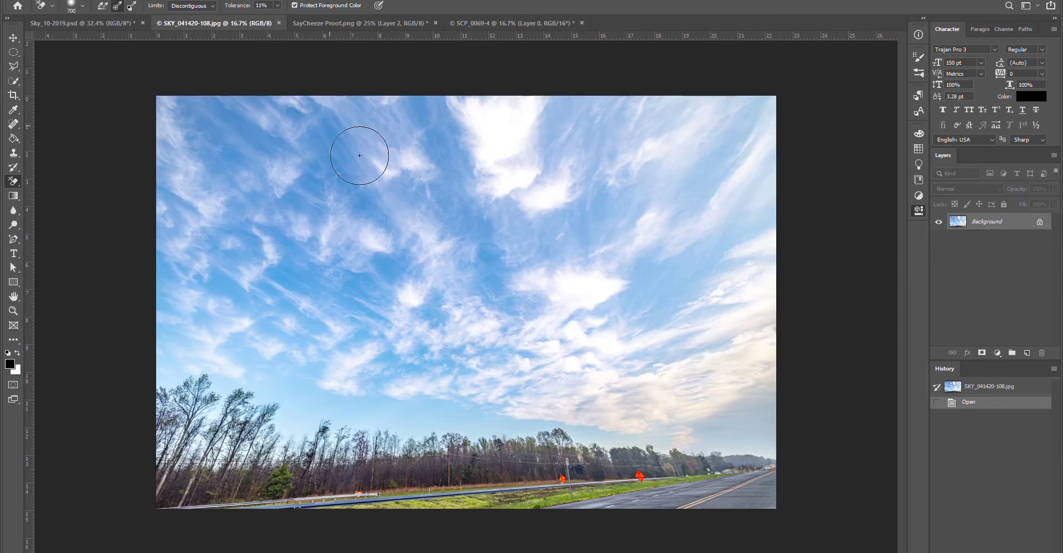
pyautogui.click(83, 23)
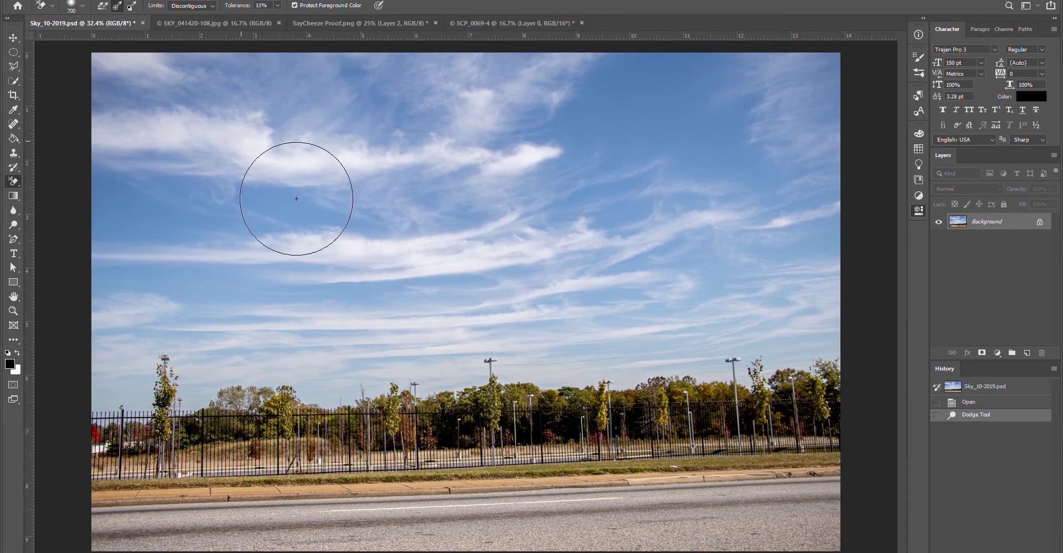
pyautogui.click(13, 39)
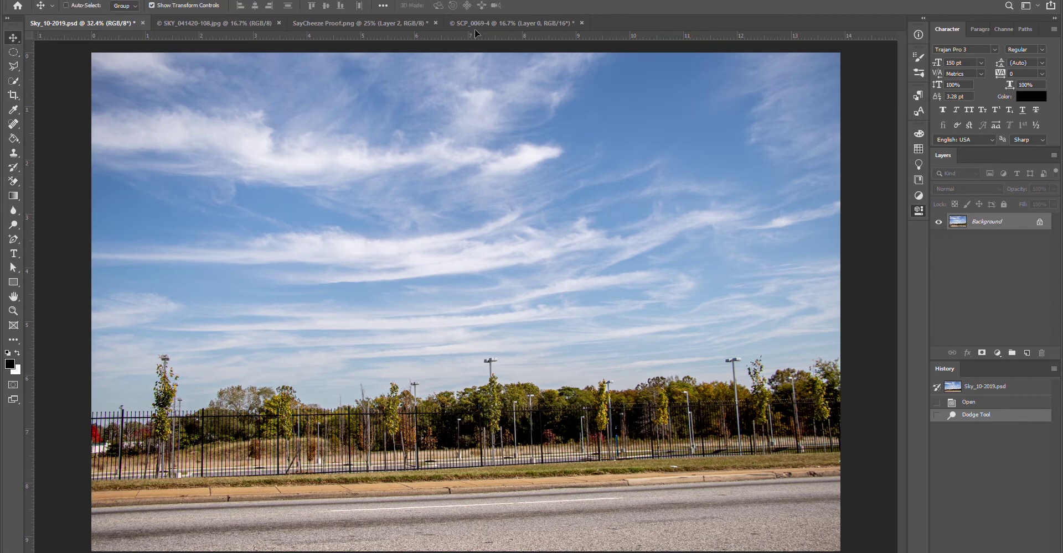
pyautogui.moveTo(474, 29); pyautogui.dragTo(491, 204)
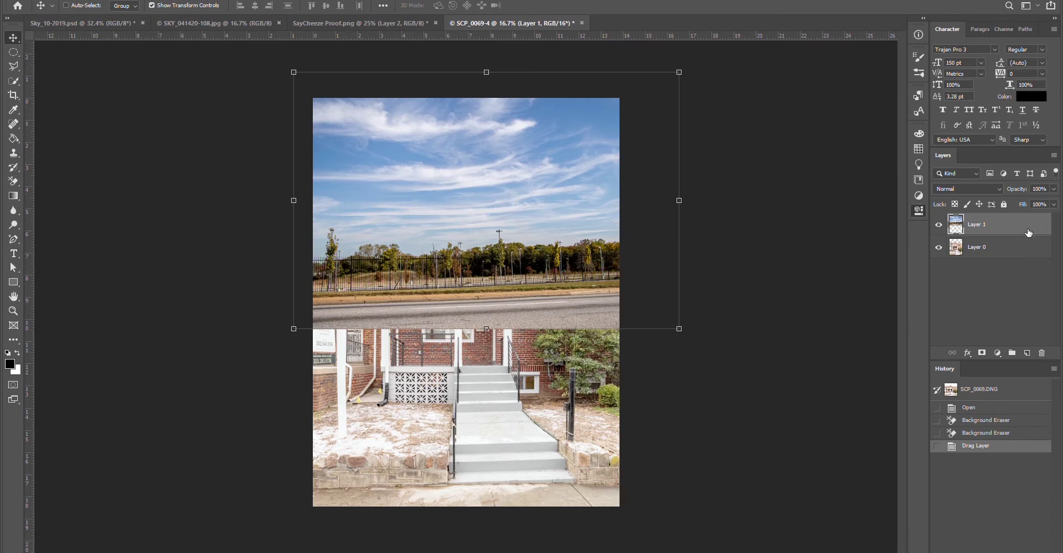
# Place the sky layer beneath the house layer and lighten it with a Brightness/Contrast adjustment layer
pyautogui.moveTo(1029, 232); pyautogui.dragTo(1019, 267)
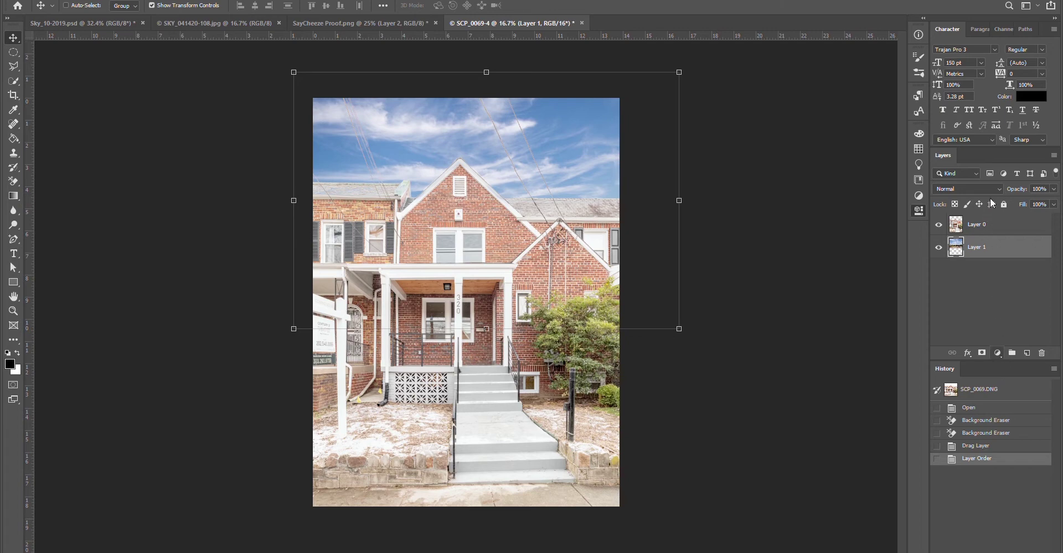
pyautogui.click(997, 353)
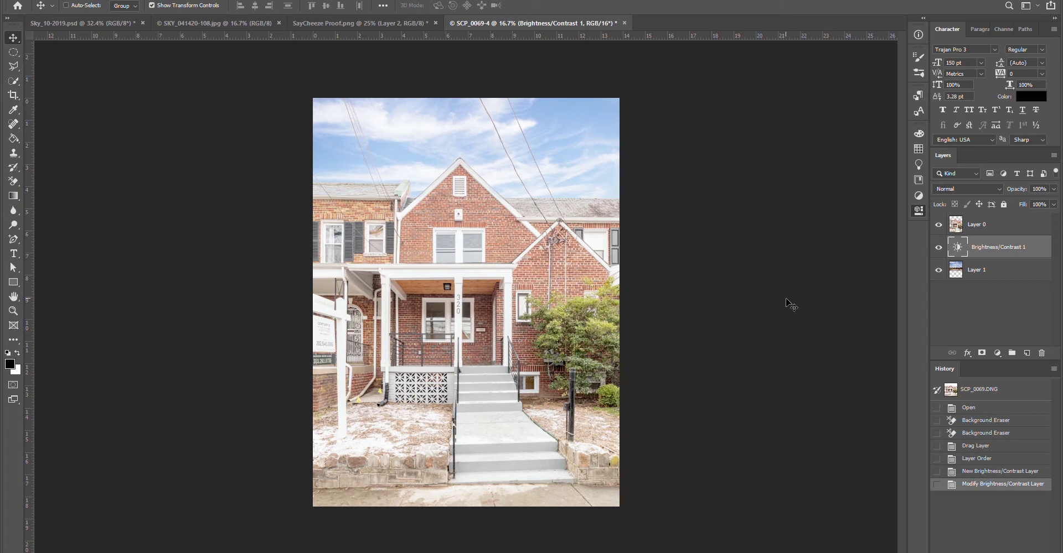
# Duplicate the house layer, Layer 0, and apply the High Pass filter to the copy
pyautogui.click(996, 230)
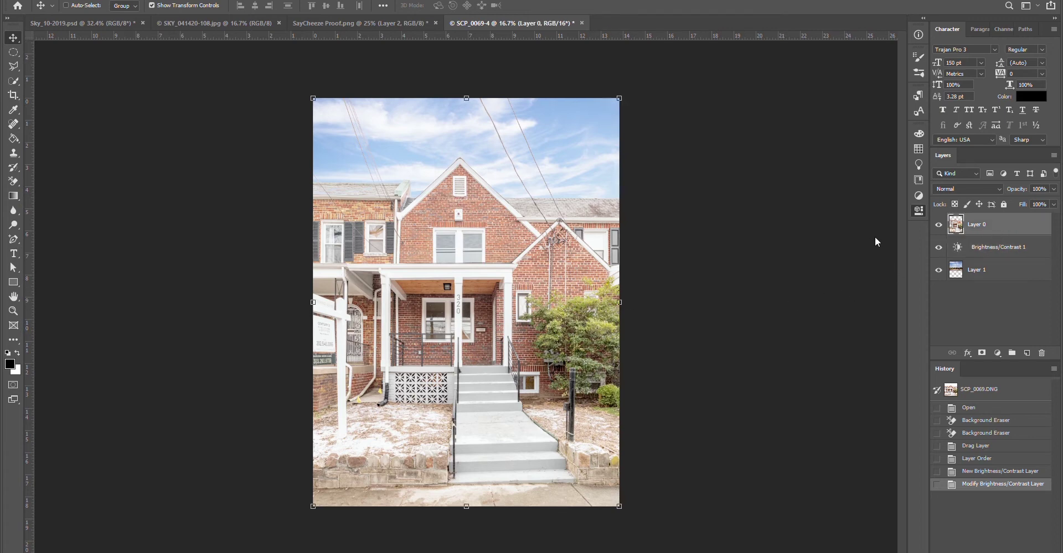
pyautogui.moveTo(1004, 230); pyautogui.dragTo(1030, 352)
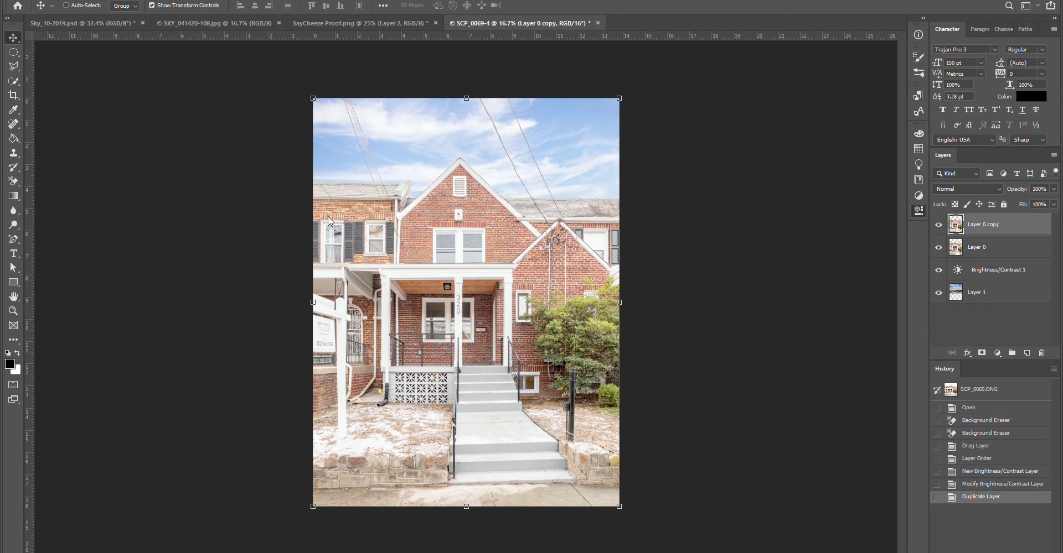
pyautogui.hotkey('ctrl', 'alt', 'f')
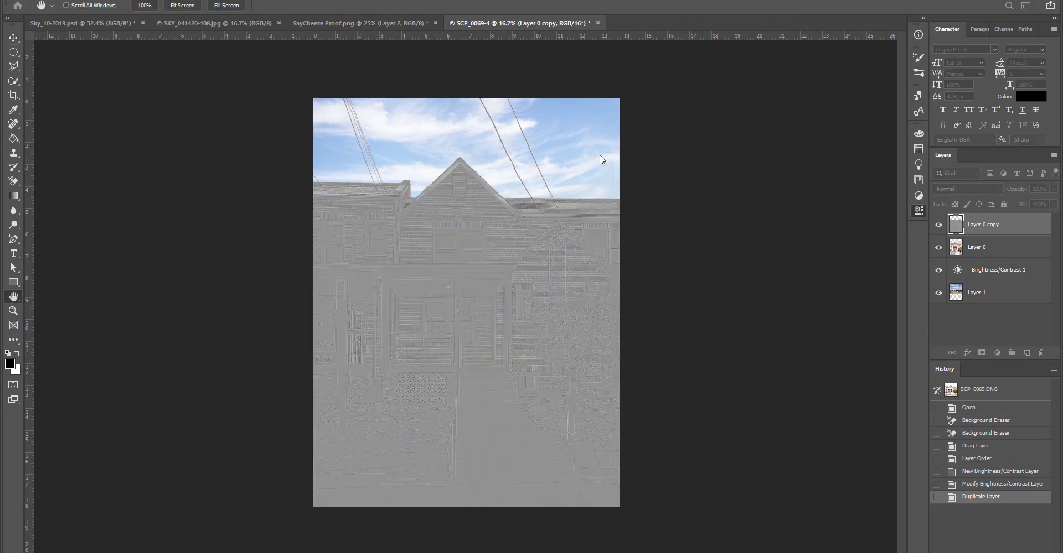
pyautogui.press('Return')
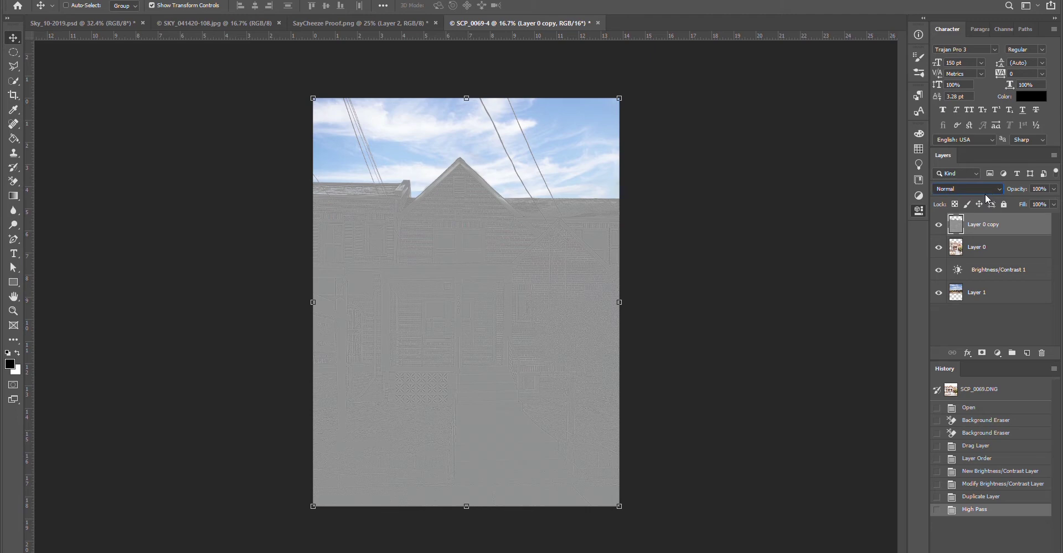
# Set the blend mode of the High Pass layer to Overlay
pyautogui.hotkey('shift', '+')
pyautogui.hotkey('shift', '+')
pyautogui.hotkey('shift', '+')
pyautogui.hotkey('shift', '+')
pyautogui.hotkey('shift', '+')
pyautogui.hotkey('shift', '+')
pyautogui.hotkey('shift', '+')
pyautogui.hotkey('shift', '+')
pyautogui.hotkey('shift', '+')
pyautogui.hotkey('shift', '+')
pyautogui.hotkey('shift', '+')
pyautogui.hotkey('shift', '+')
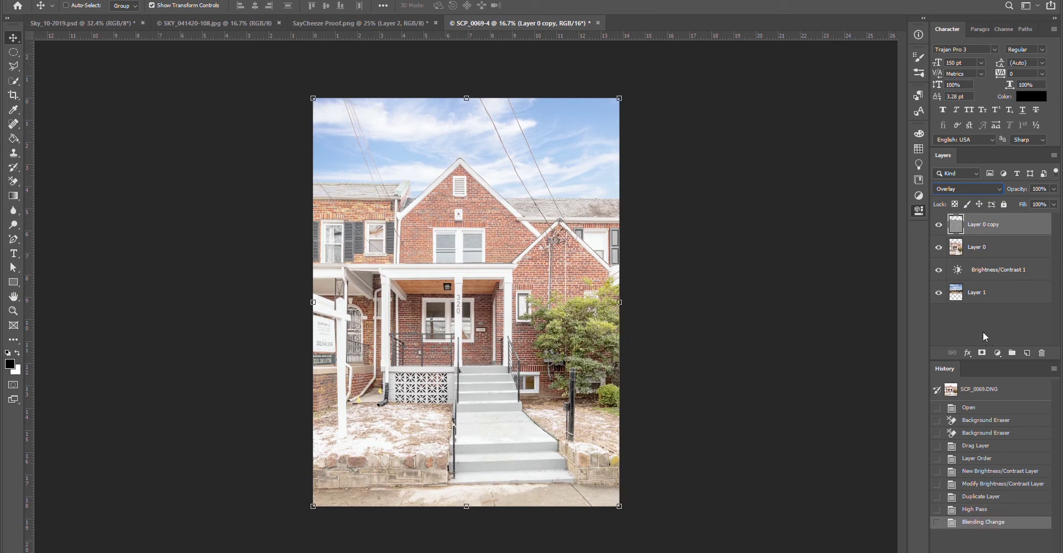
# Try to dodge the midtones of the house layer, Layer 0, at 39% exposure, and undo the stroke
pyautogui.click(13, 226)
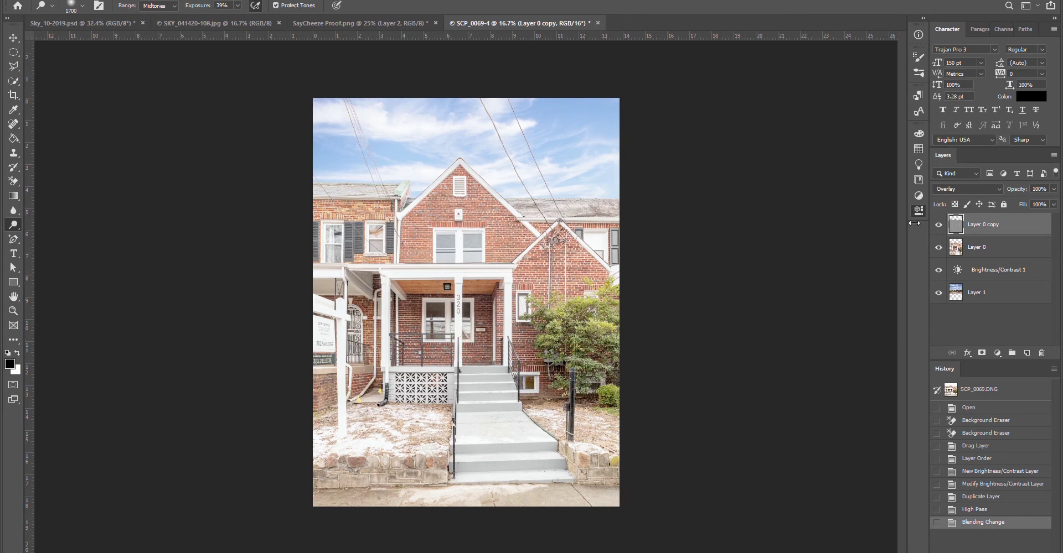
pyautogui.click(1023, 253)
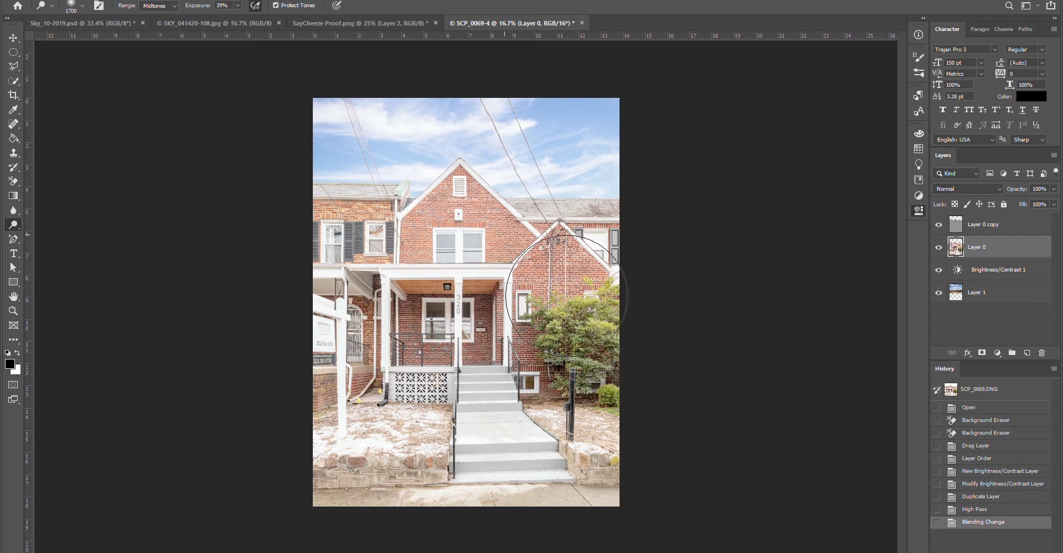
pyautogui.click(634, 425)
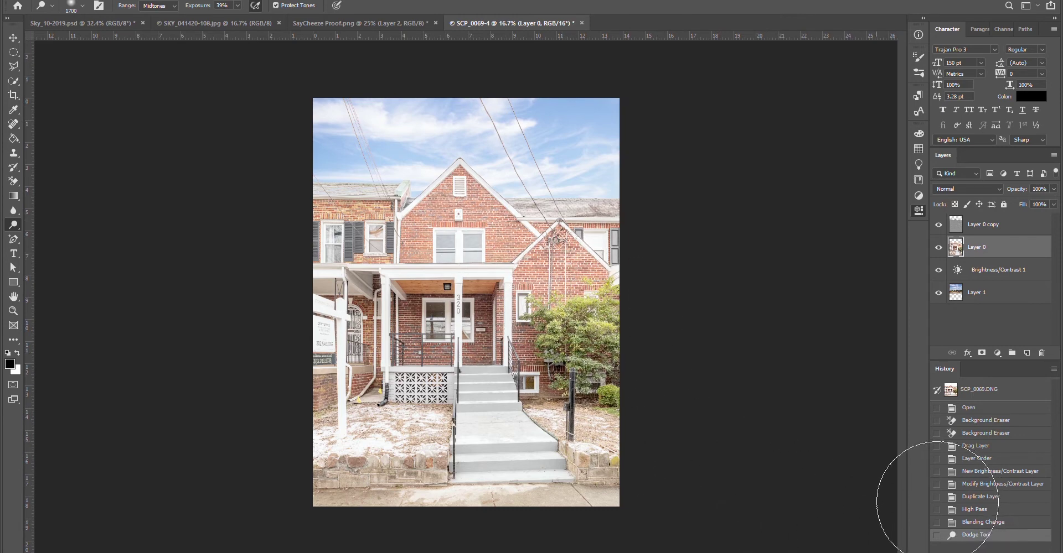
pyautogui.click(1014, 523)
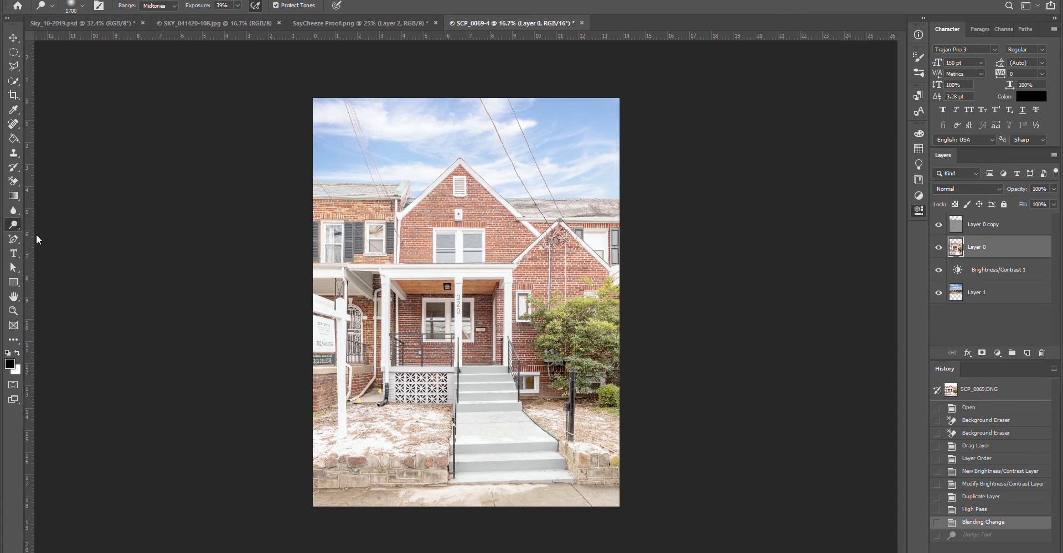
# Darken the house and front yard on Layer 0 with the Burn tool set to Midtones at 36% exposure
pyautogui.hotkey('shift', 'o')
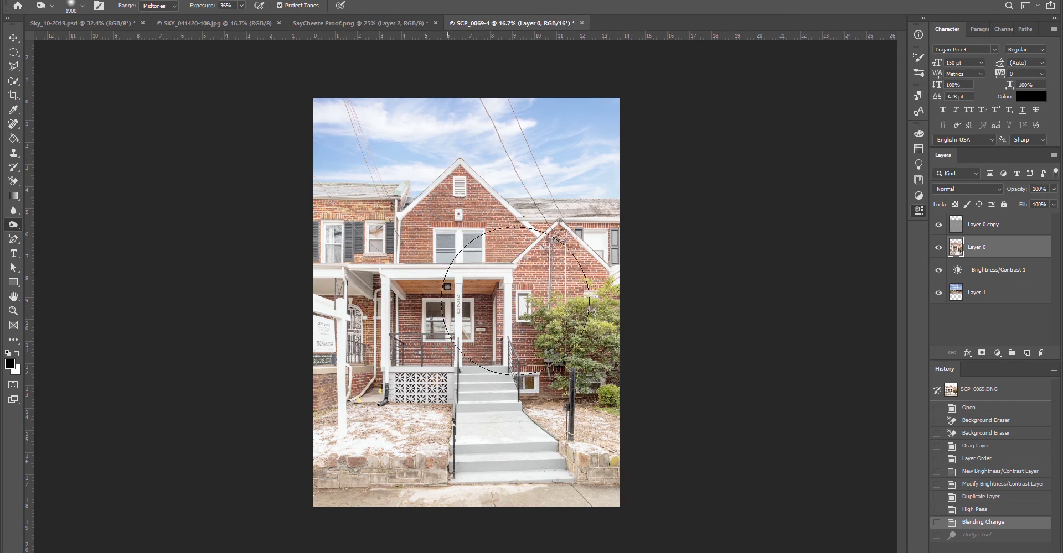
pyautogui.moveTo(545, 263); pyautogui.dragTo(622, 348)
pyautogui.click(636, 423)
pyautogui.click(640, 424)
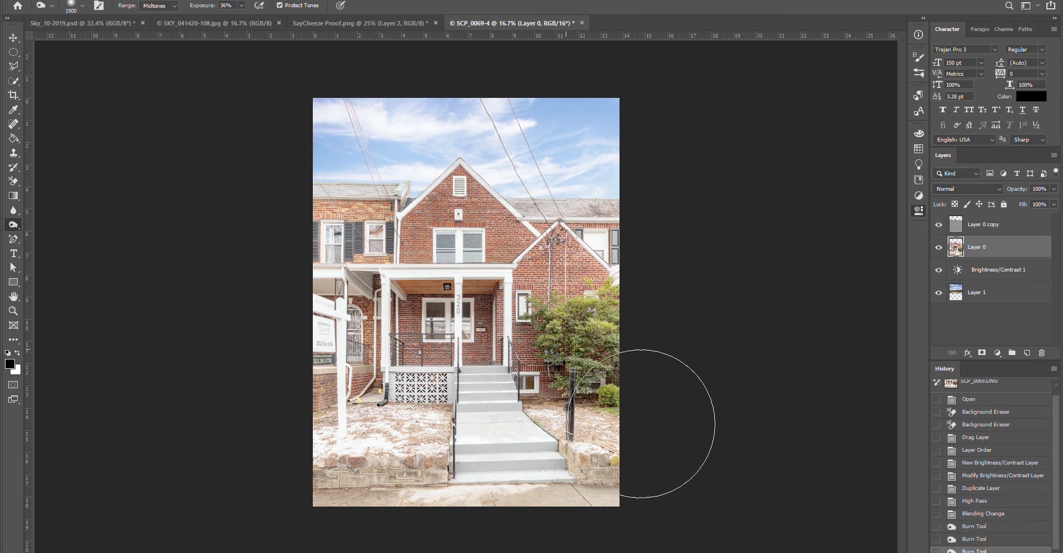
pyautogui.moveTo(640, 424)
pyautogui.mouseDown()
pyautogui.moveTo(481, 443)
pyautogui.moveTo(498, 412)
pyautogui.moveTo(509, 499)
pyautogui.mouseUp()
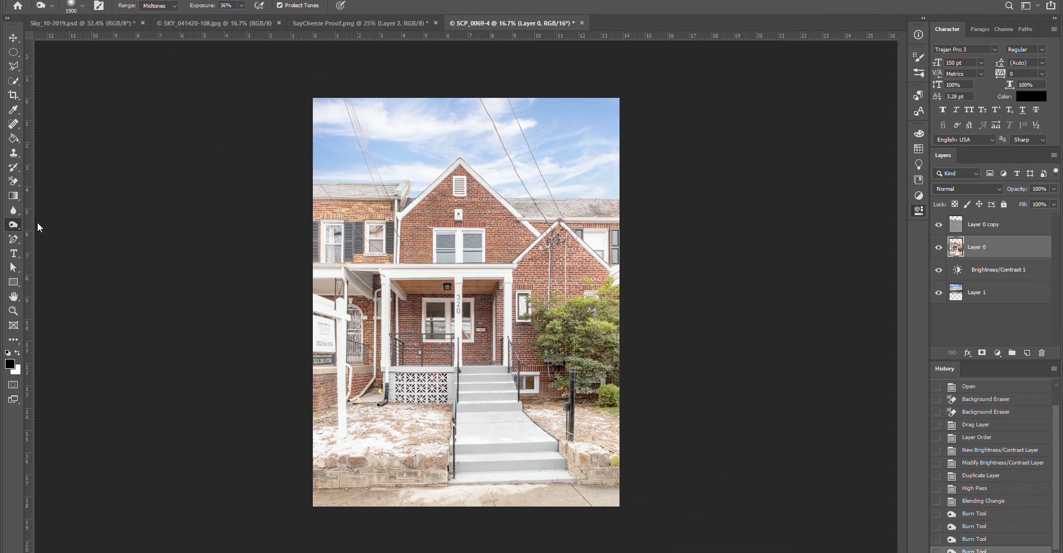
# Brighten the front yard, steps and right gable on Layer 0 with the Dodge tool set to Highlights at 8% exposure
pyautogui.press('o')
pyautogui.click(173, 12)
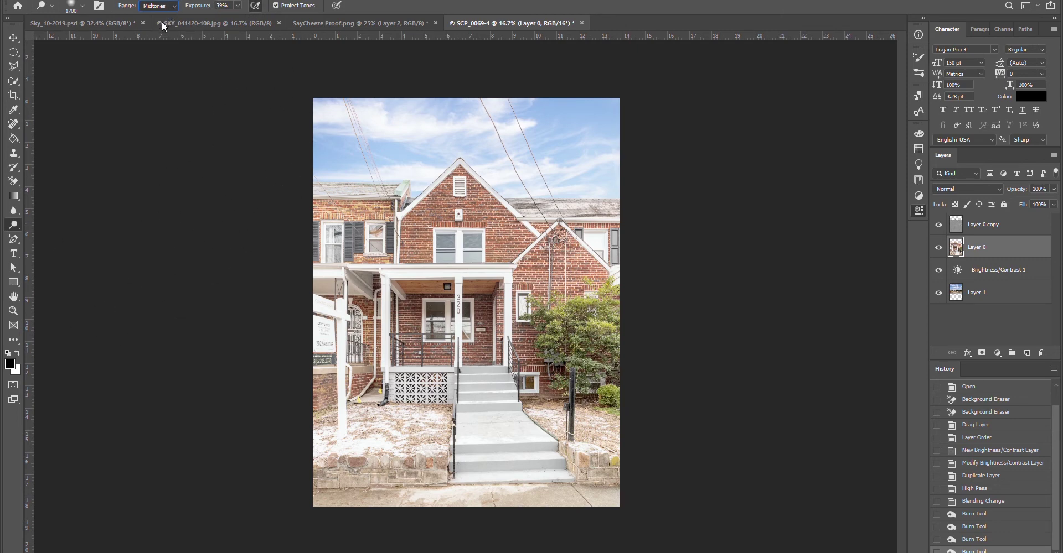
pyautogui.click(163, 35)
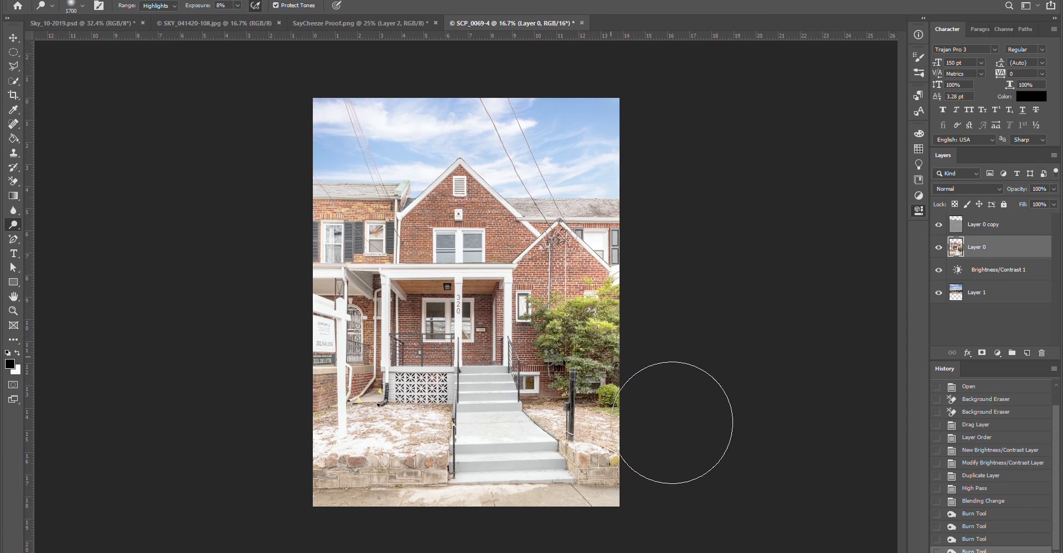
pyautogui.moveTo(332, 437); pyautogui.dragTo(409, 443)
pyautogui.moveTo(410, 437)
pyautogui.mouseDown()
pyautogui.moveTo(465, 398)
pyautogui.moveTo(499, 426)
pyautogui.moveTo(521, 409)
pyautogui.mouseUp()
pyautogui.moveTo(498, 398)
pyautogui.mouseDown()
pyautogui.moveTo(526, 388)
pyautogui.moveTo(521, 398)
pyautogui.mouseUp()
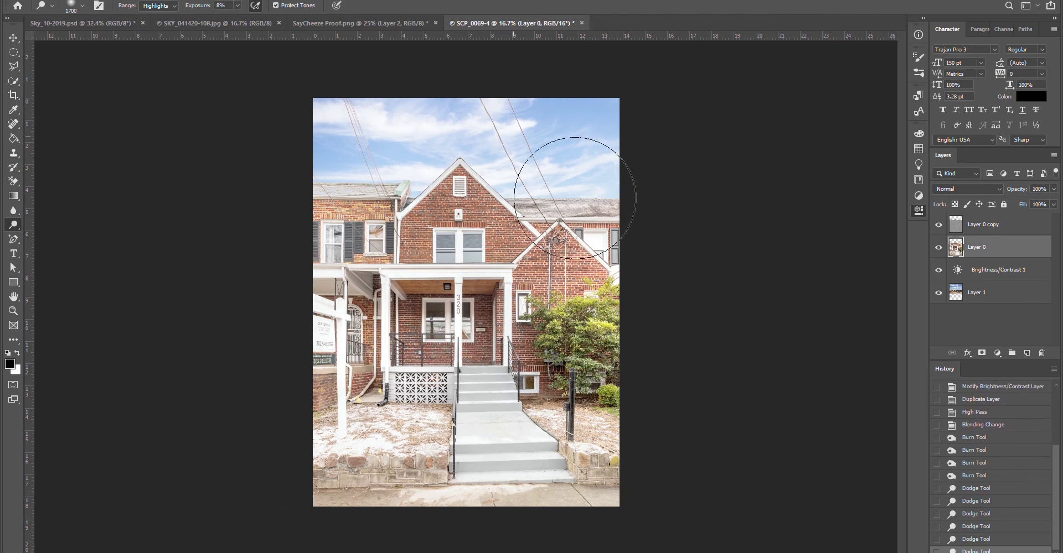
pyautogui.moveTo(531, 249); pyautogui.dragTo(508, 257)
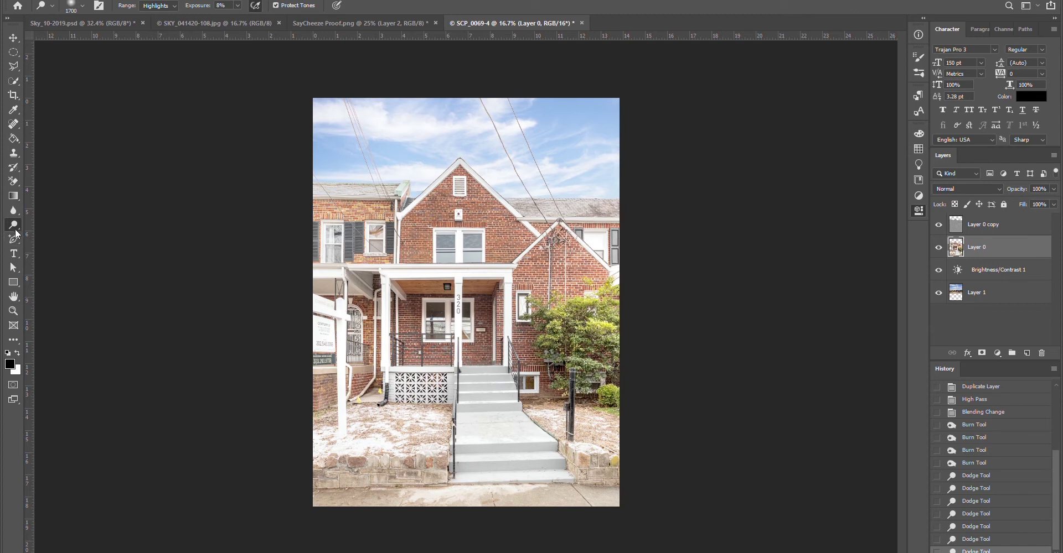
# Burn the shadows of the left neighbouring house and the porch on Layer 0 at 36% exposure
pyautogui.hotkey('shift', 'o')
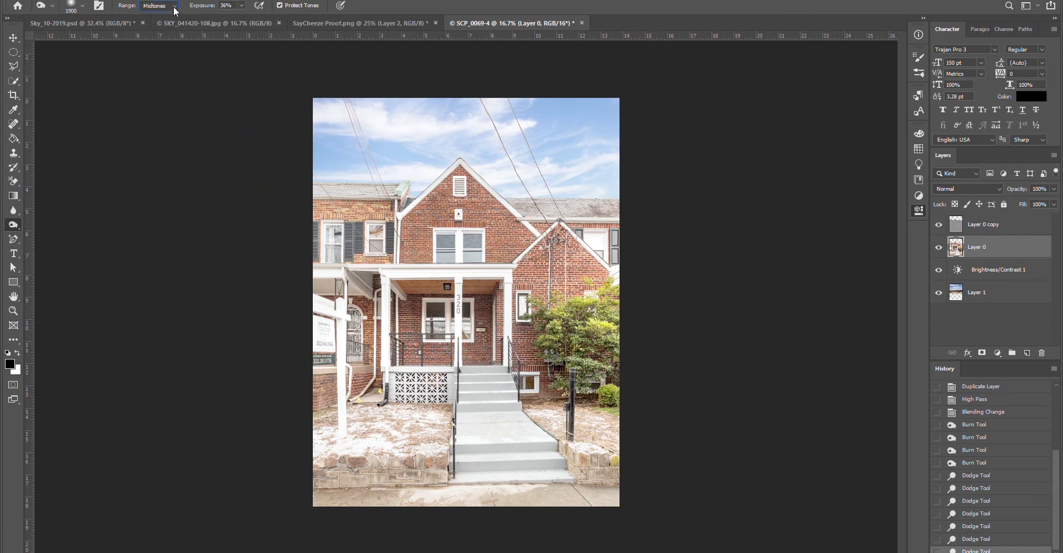
pyautogui.scroll(1, 165, 11)
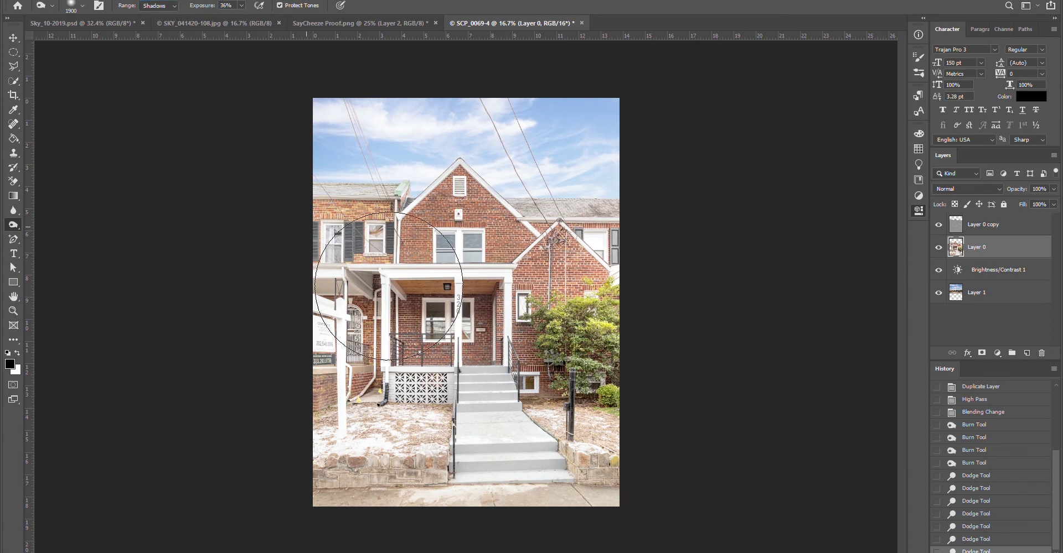
pyautogui.moveTo(373, 308)
pyautogui.mouseDown()
pyautogui.moveTo(404, 238)
pyautogui.moveTo(354, 243)
pyautogui.mouseUp()
pyautogui.moveTo(332, 332)
pyautogui.mouseDown()
pyautogui.moveTo(309, 356)
pyautogui.moveTo(456, 312)
pyautogui.mouseUp()
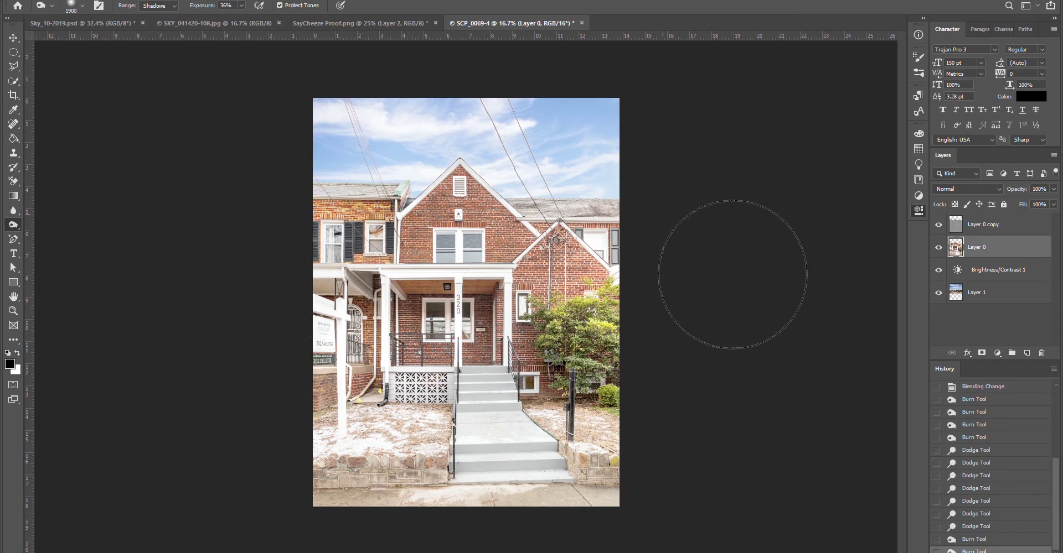
# Burn the shadows and the highlights of the High Pass layer, Layer 0 copy, over the house and steps at 36% exposure
pyautogui.click(987, 224)
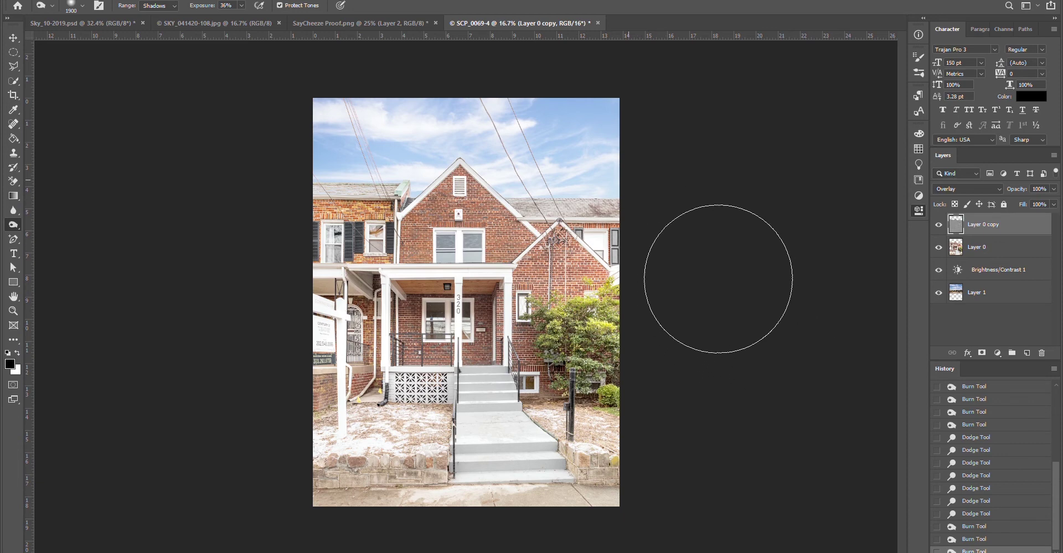
pyautogui.moveTo(293, 260)
pyautogui.mouseDown()
pyautogui.moveTo(325, 244)
pyautogui.moveTo(338, 288)
pyautogui.moveTo(398, 326)
pyautogui.mouseUp()
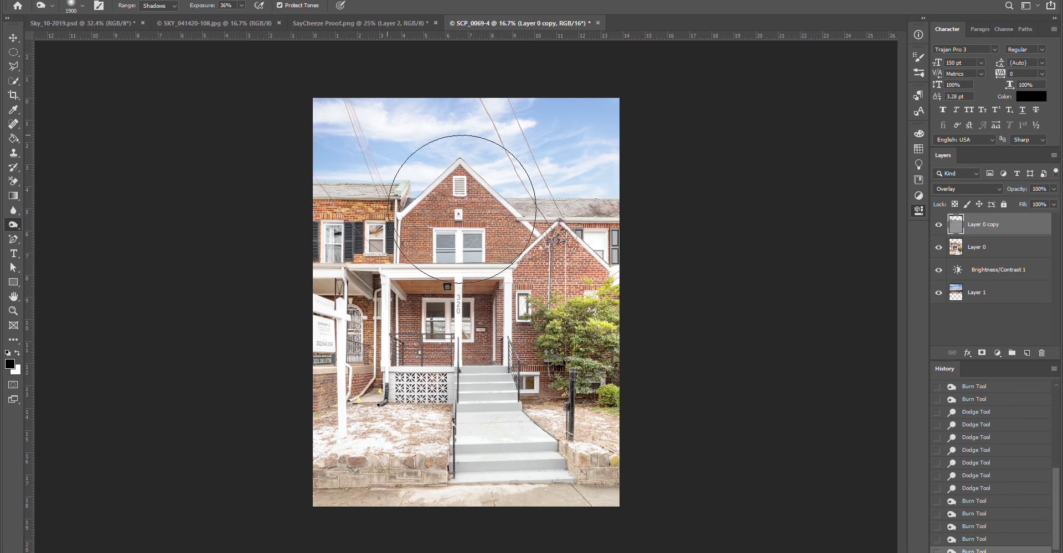
pyautogui.click(176, 9)
pyautogui.click(170, 36)
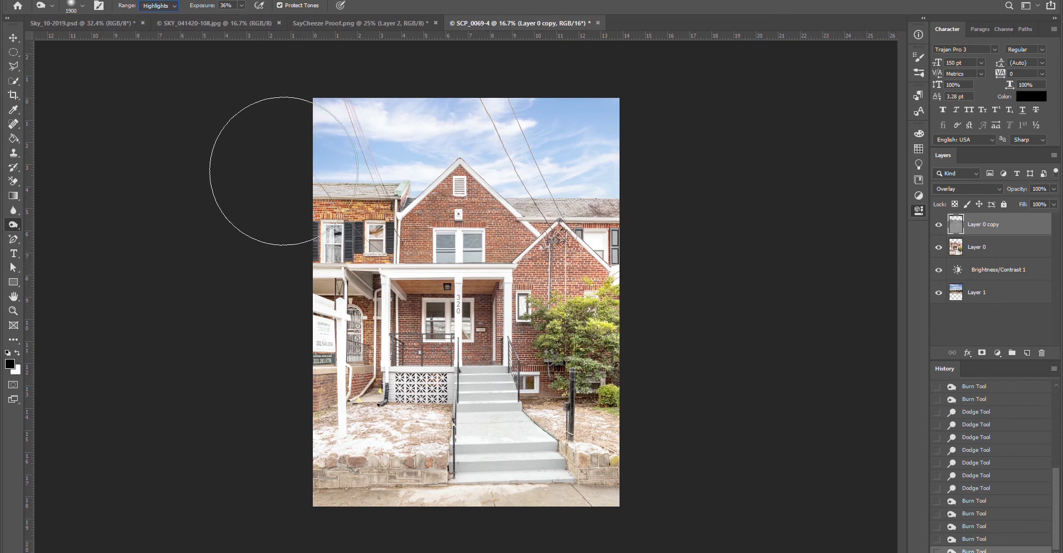
pyautogui.click(526, 300)
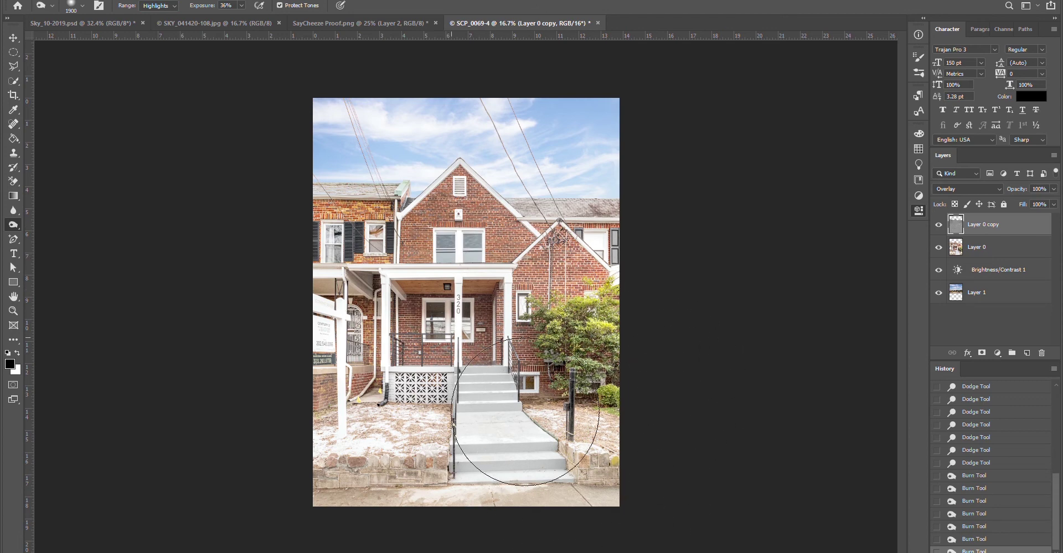
pyautogui.click(520, 427)
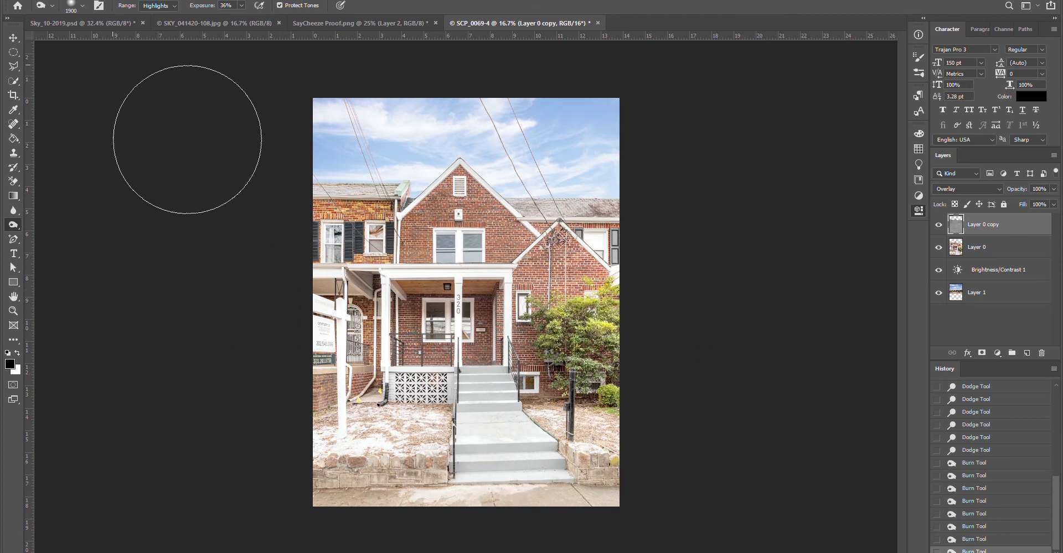
# Dodge the area around the bush and right brick wall on Layer 0 copy at 22% exposure
pyautogui.keyDown('alt'); pyautogui.click(19, 227); pyautogui.keyUp('alt')
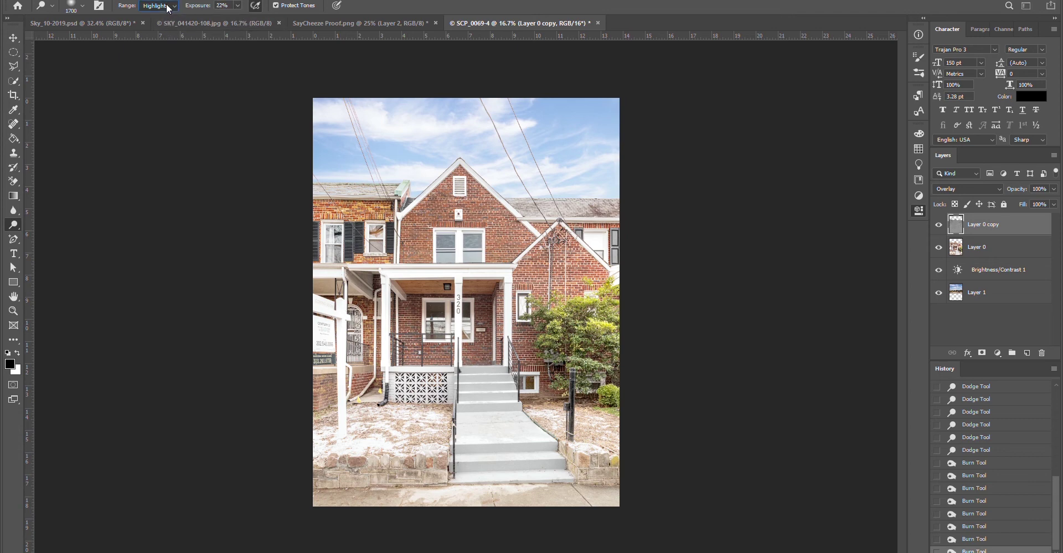
pyautogui.moveTo(536, 282)
pyautogui.mouseDown()
pyautogui.moveTo(505, 272)
pyautogui.moveTo(515, 309)
pyautogui.mouseUp()
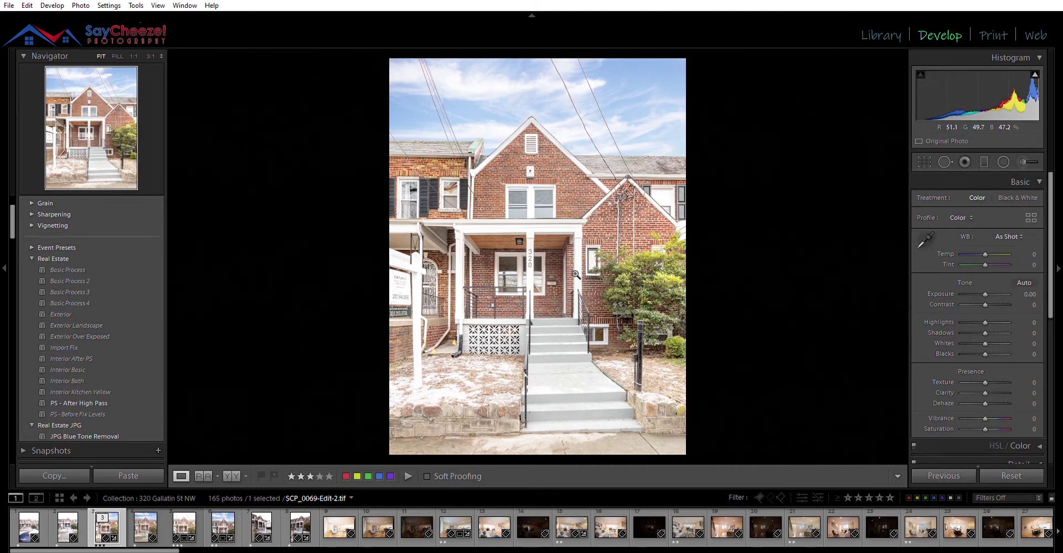
# In Lightroom, set Texture to 26 and Dehaze to 15 for the edited photo SCP_0069-Edit-2.tif
pyautogui.click(1026, 382)
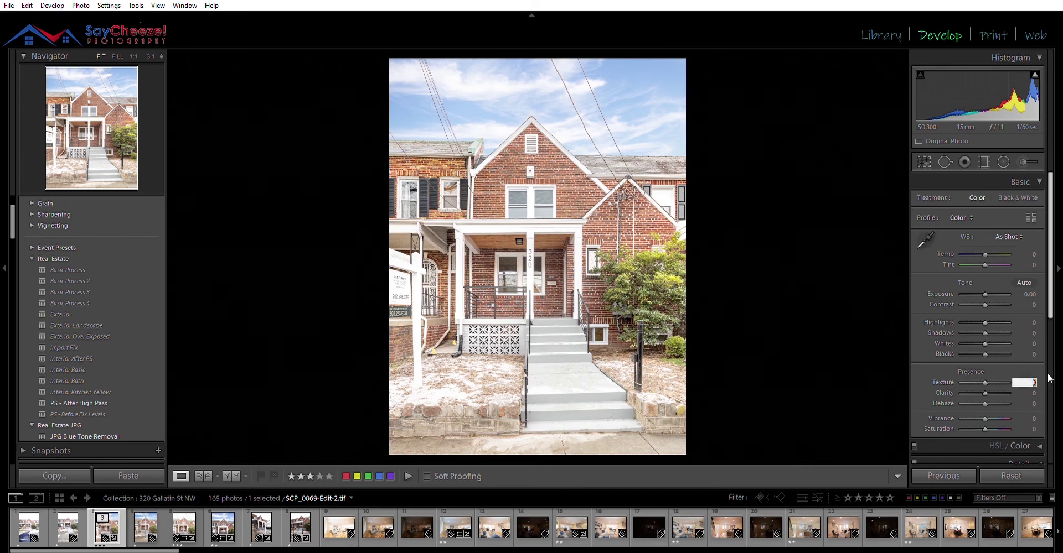
pyautogui.write('-26')
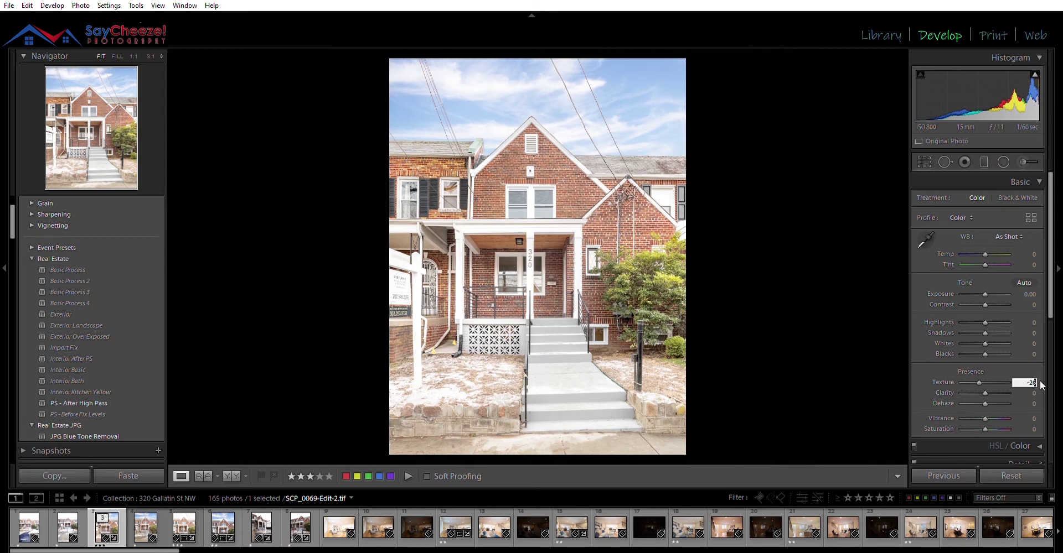
pyautogui.press('BackSpace')
pyautogui.press('BackSpace')
pyautogui.press('BackSpace')
pyautogui.write('26')
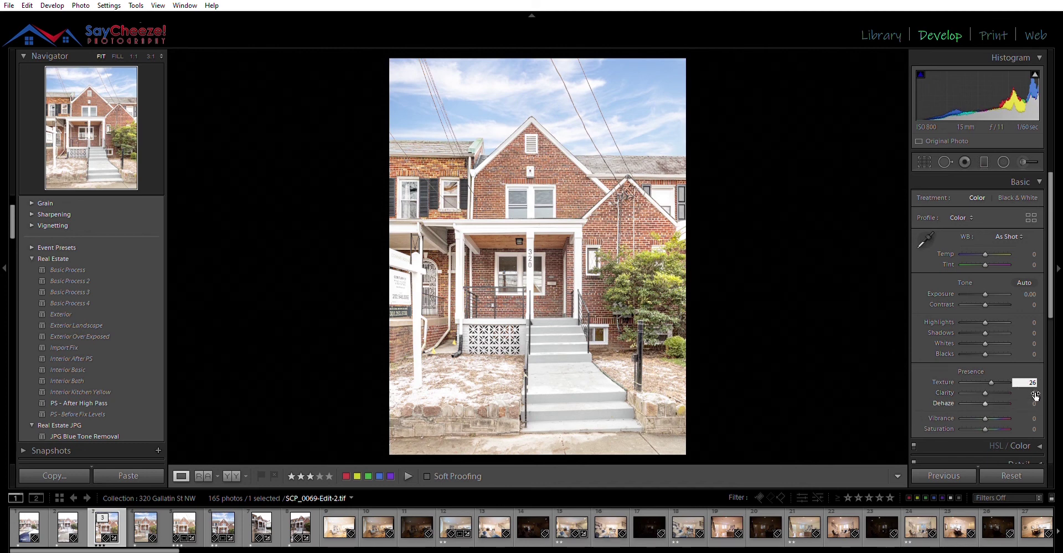
pyautogui.click(1033, 403)
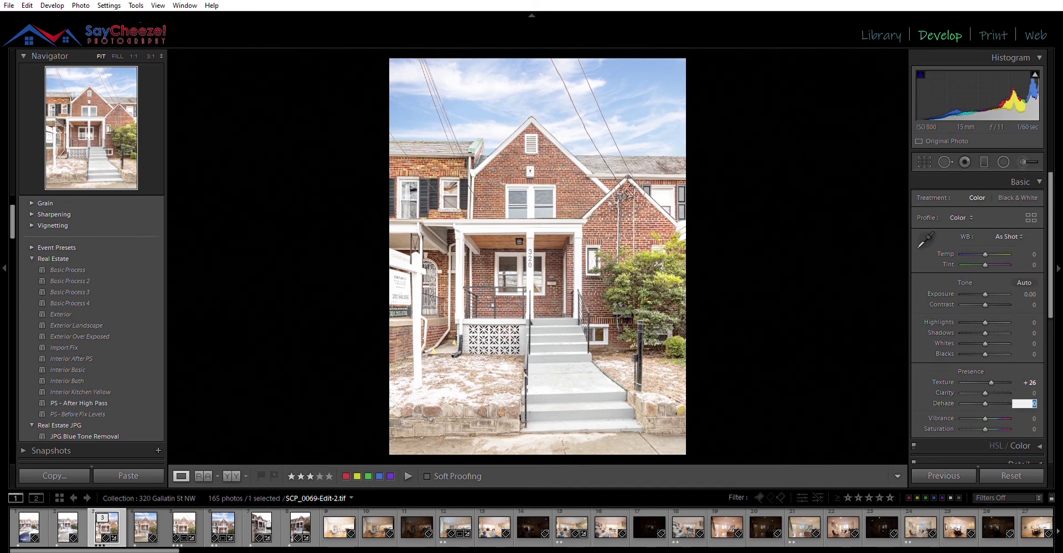
pyautogui.write('15')
pyautogui.press('Return')
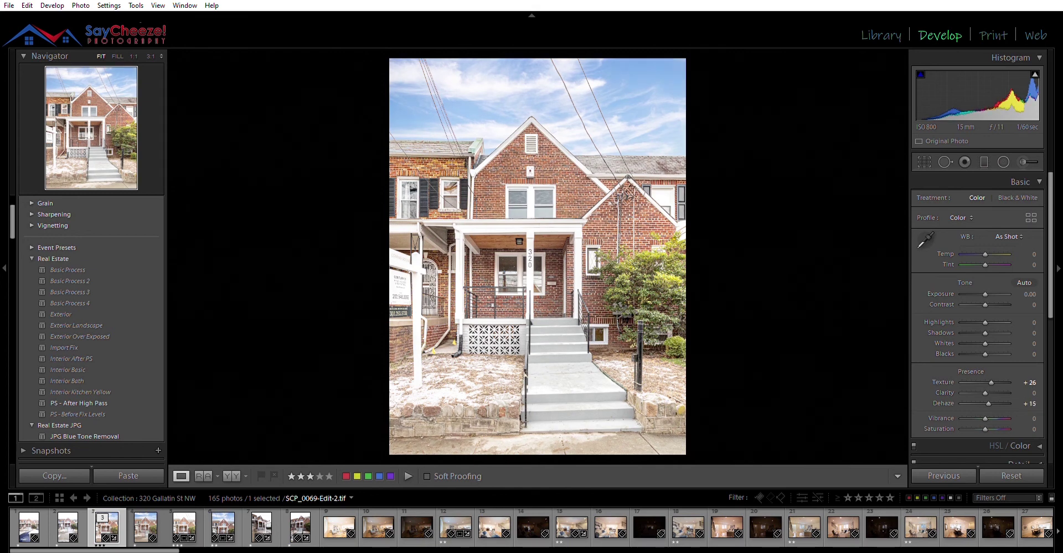